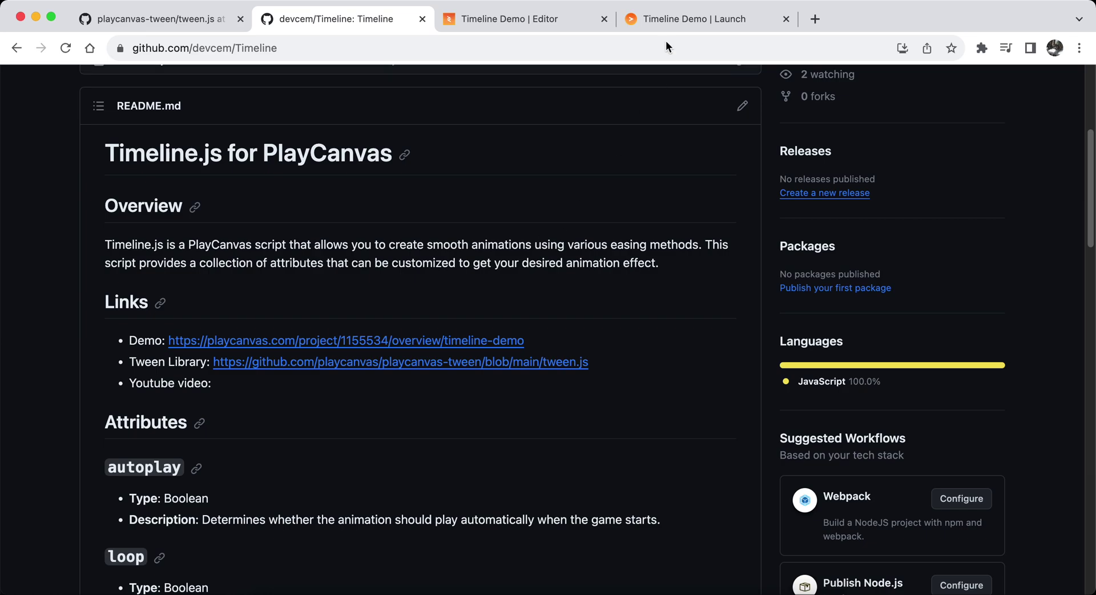
Select the Image entity and scroll the Inspector to its timeline settings (BounceOut, scale 1 to 5)
left_click(669, 19)
left_click(521, 20)
left_click(171, 175)
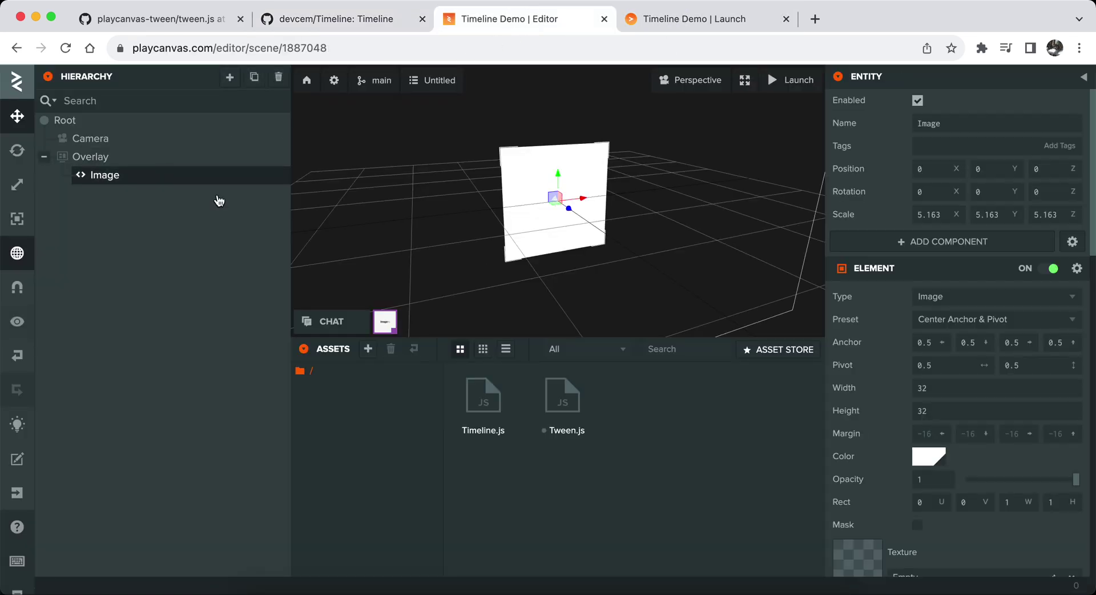
scroll(1003, 357, "down", 15)
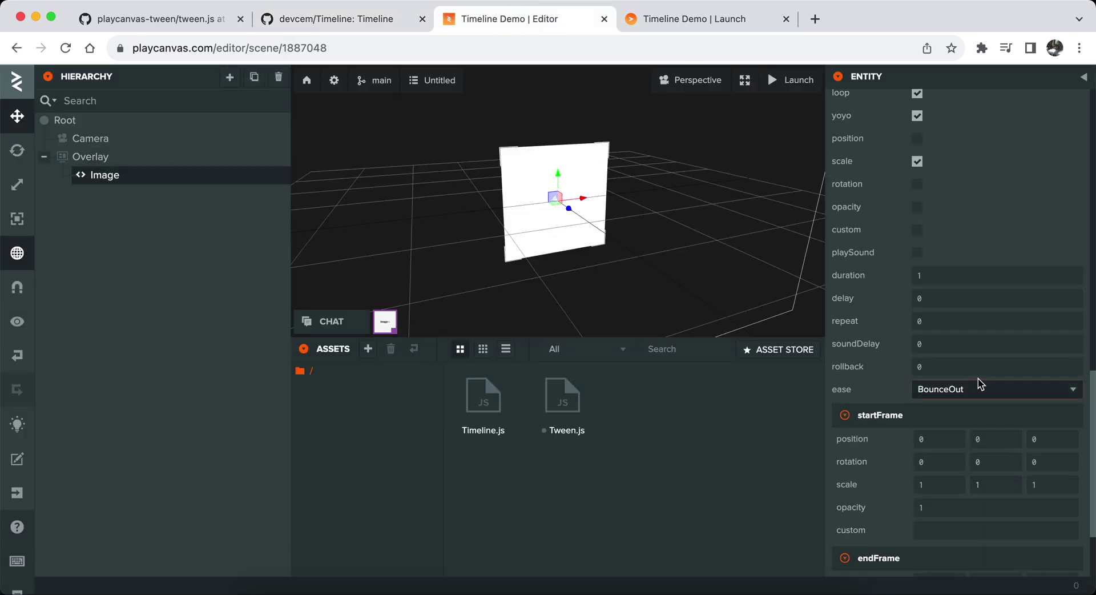
scroll(978, 377, "up", 2)
scroll(913, 371, "down", 4)
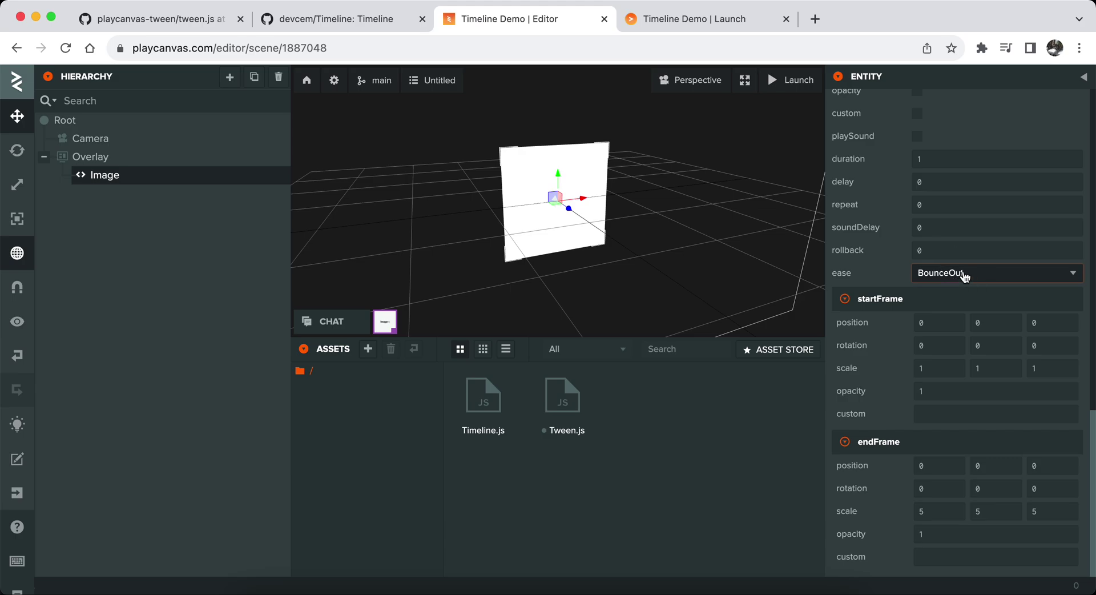
left_click(964, 276)
left_click(357, 22)
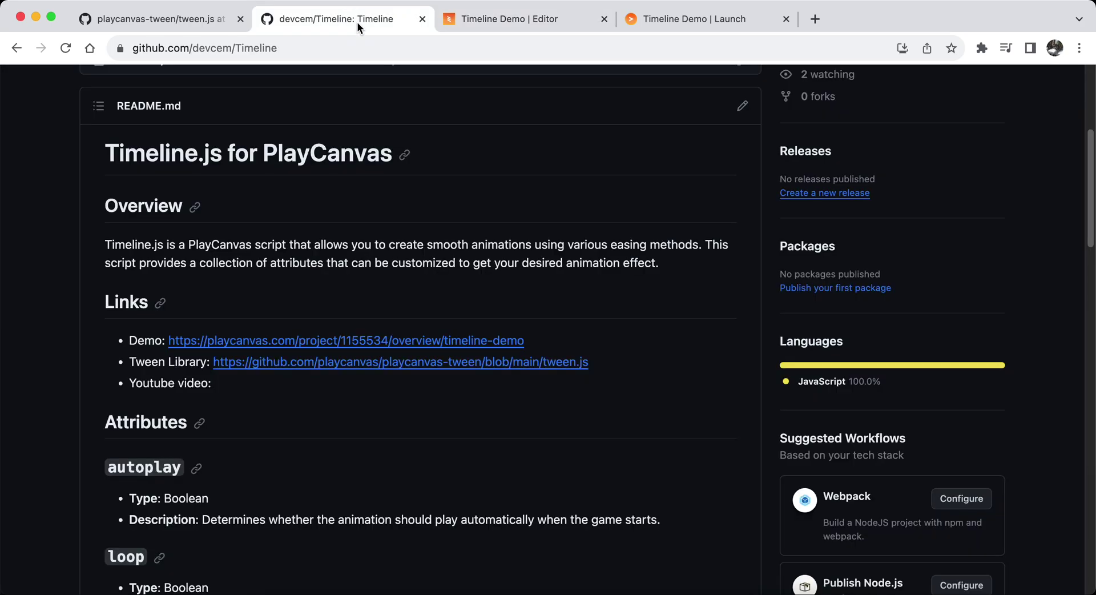
left_click(521, 362)
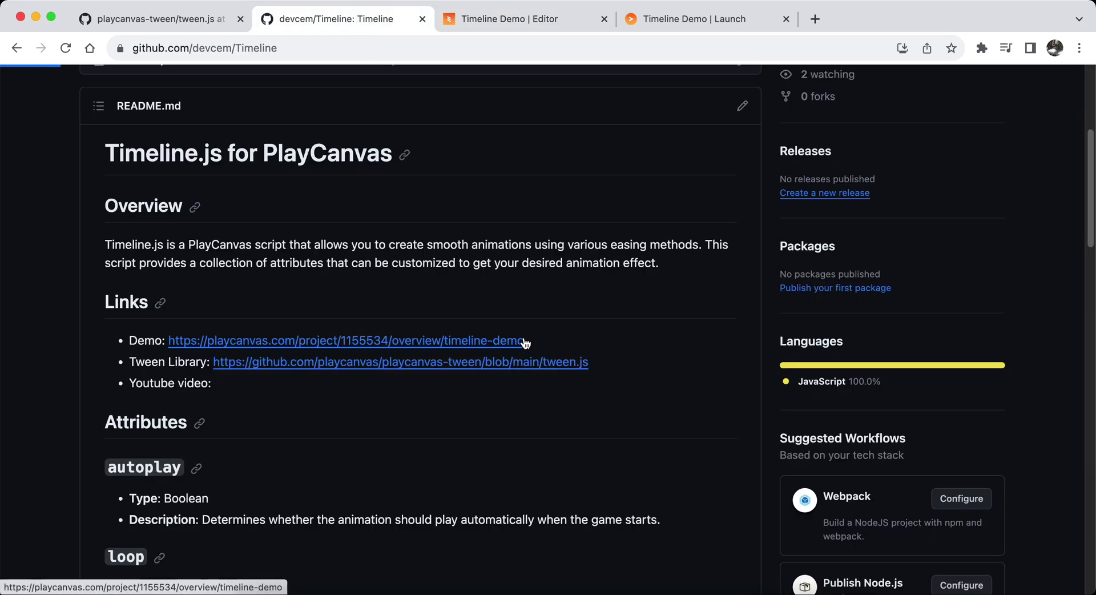
left_click(15, 49)
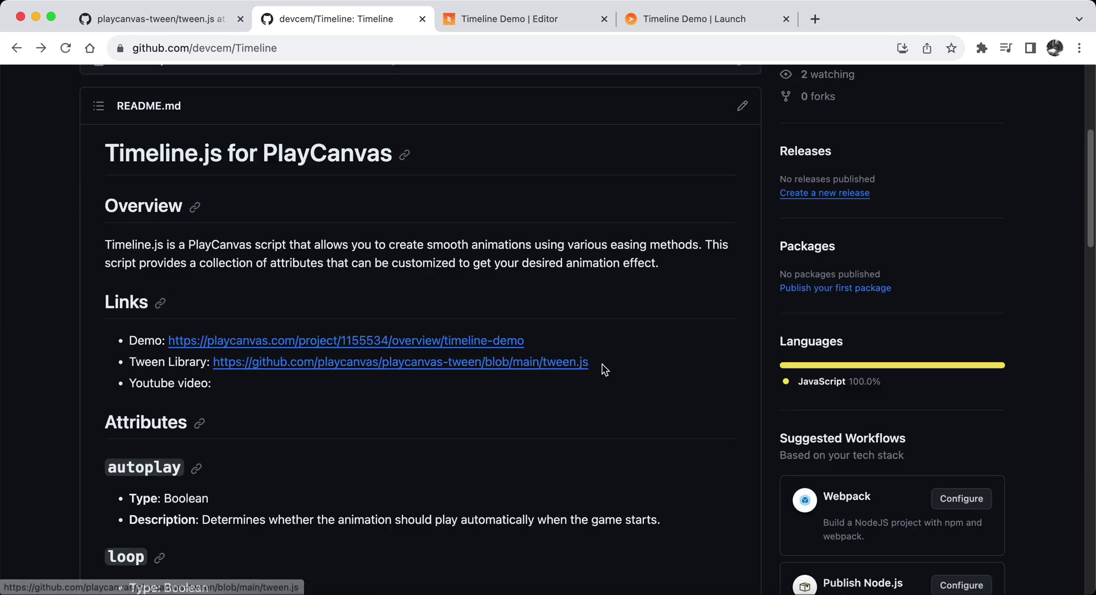
left_click(163, 12)
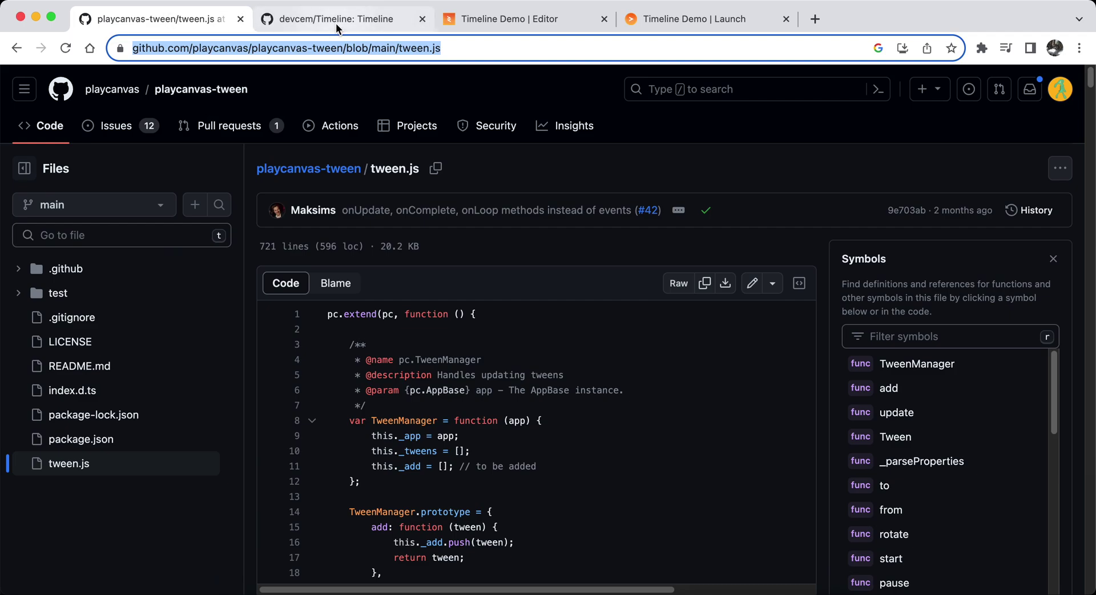
left_click(335, 23)
left_click(184, 18)
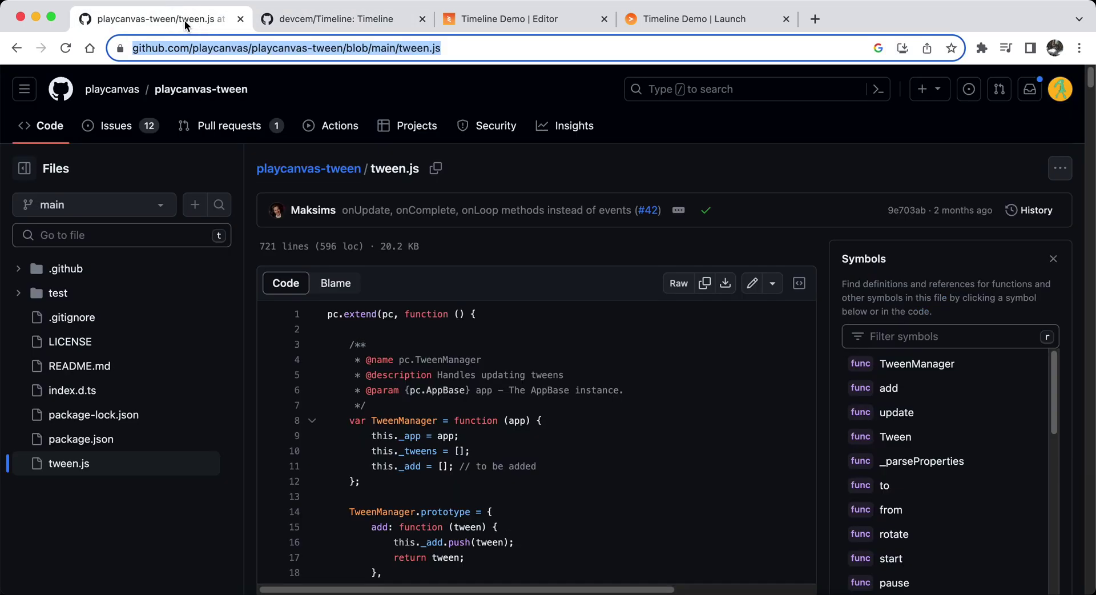
left_click(297, 17)
scroll(381, 251, "up", 5)
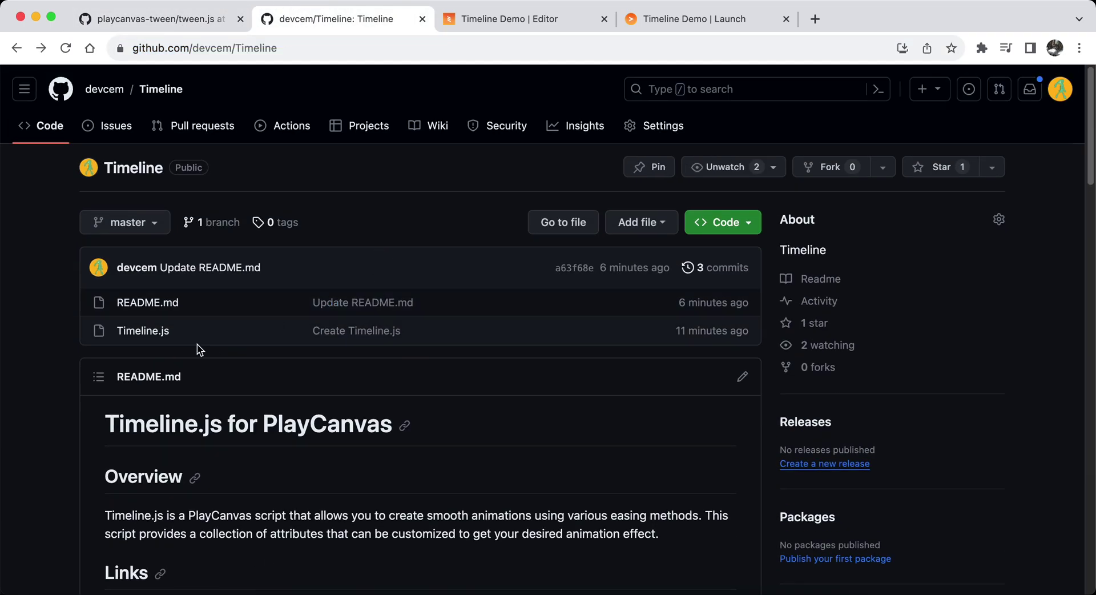
left_click(510, 19)
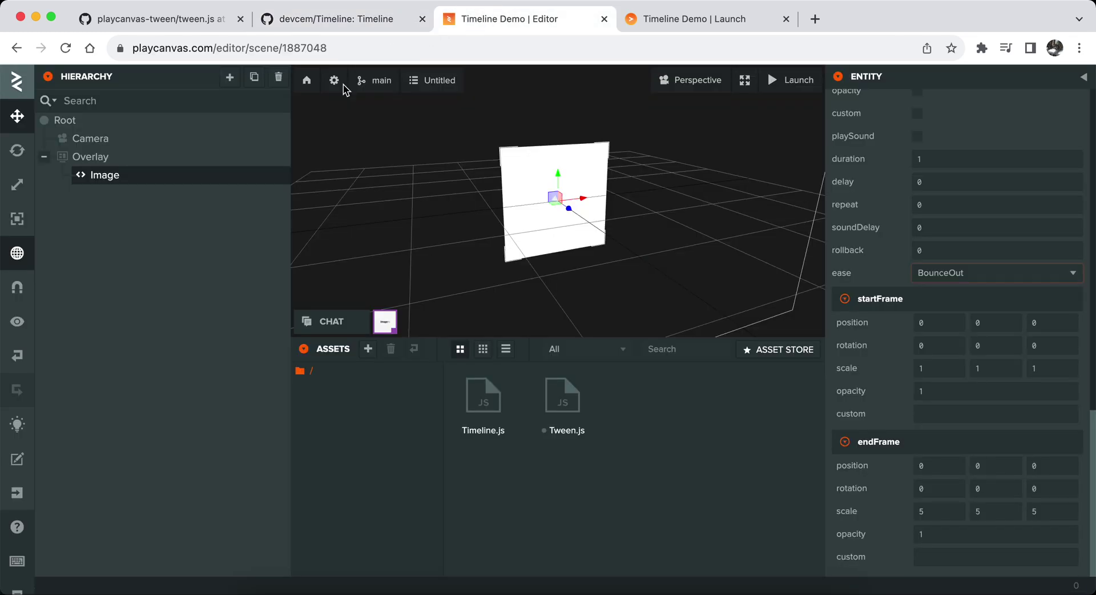
scroll(946, 359, "up", 5)
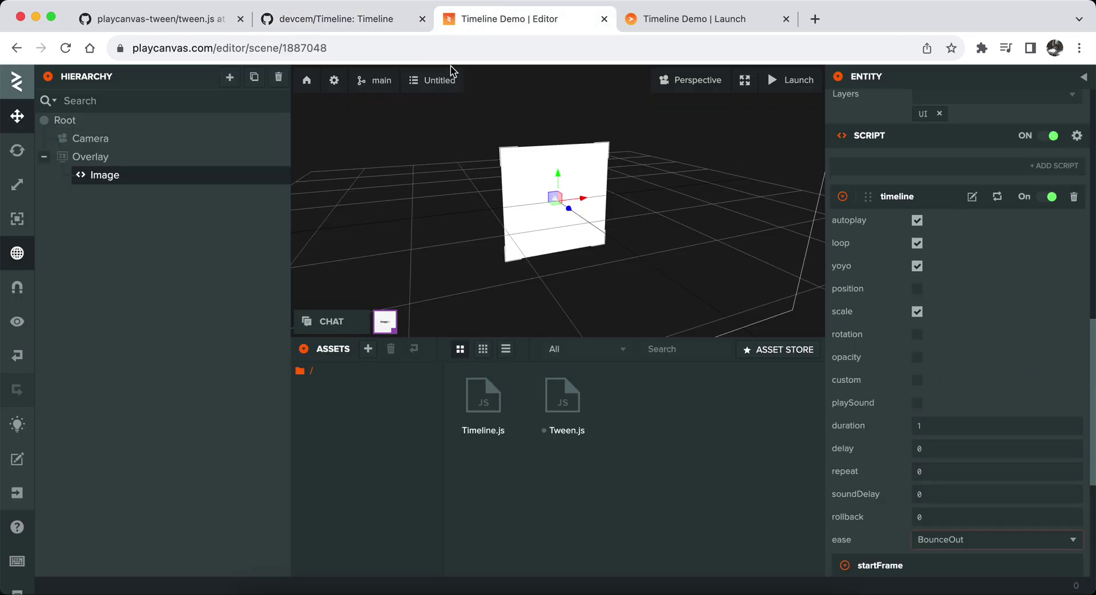
left_click(338, 19)
scroll(40, 252, "down", 20)
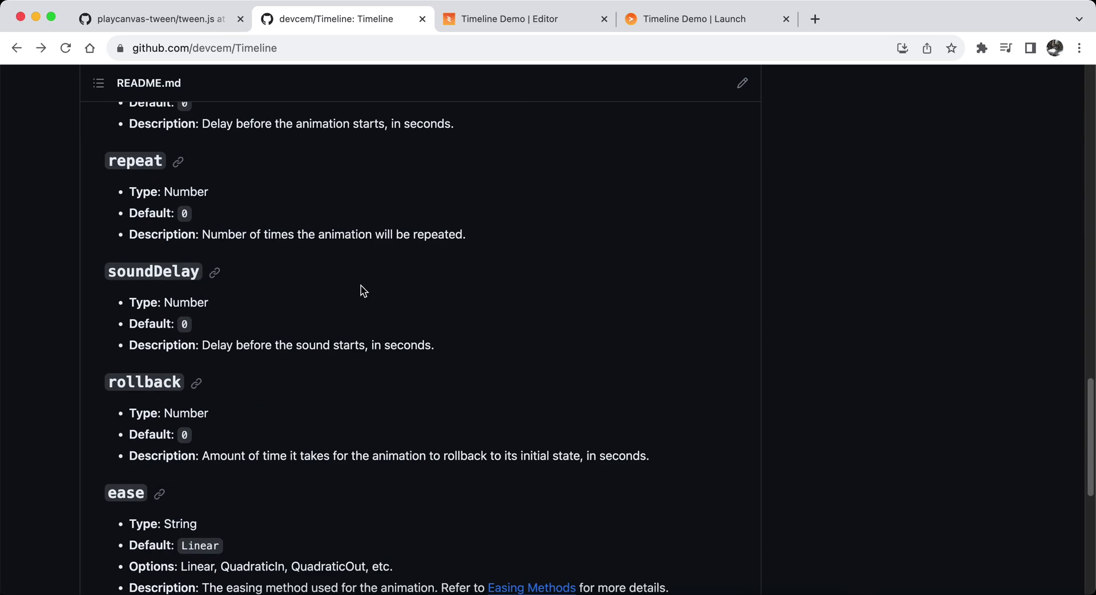
scroll(360, 290, "down", 10)
scroll(363, 295, "down", 3)
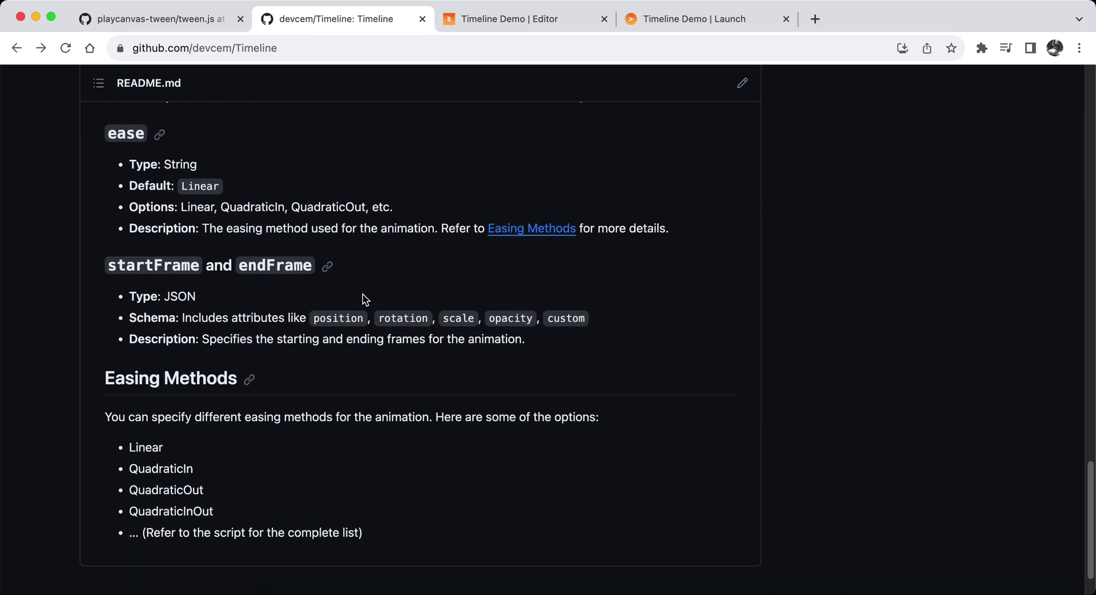
left_click(502, 19)
left_click_drag(702, 255, 650, 230)
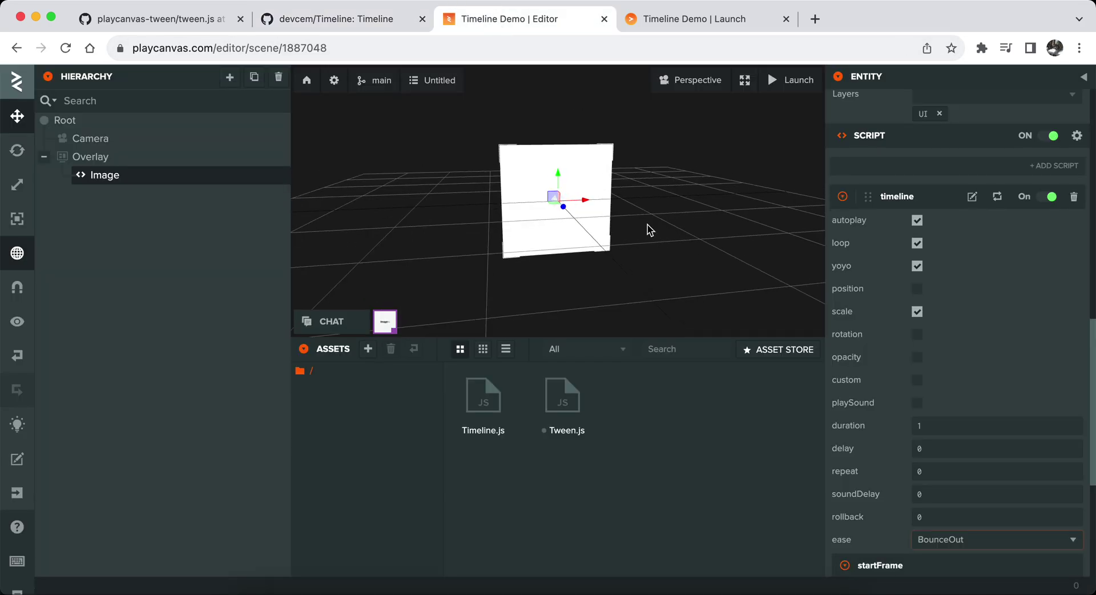
Remove the Image's timeline script and re-add a fresh 'timeline' script at default settings
left_click(842, 195)
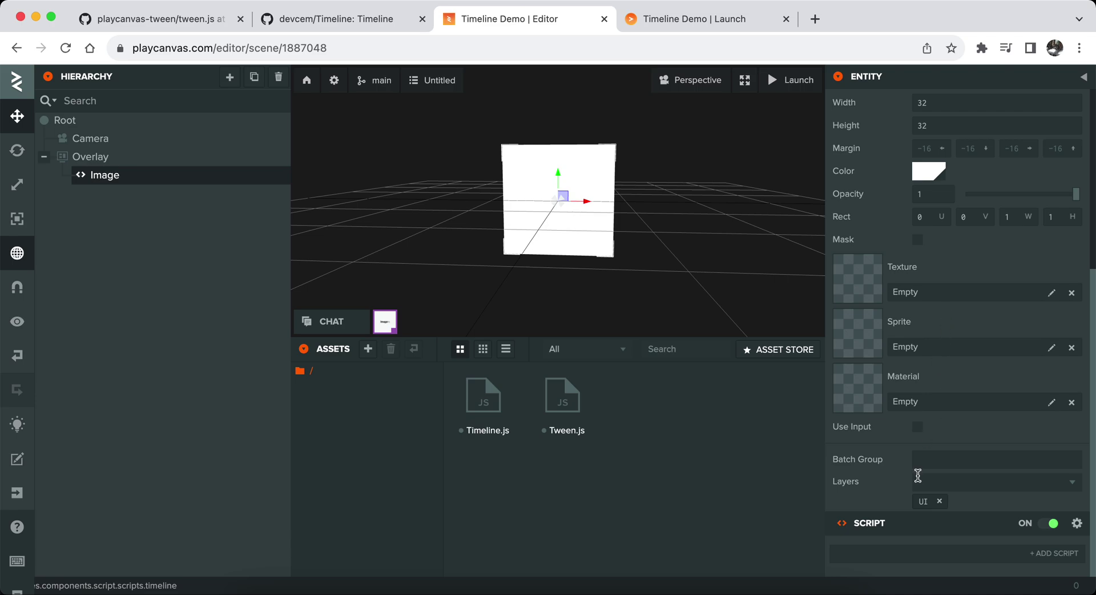
left_click(932, 549)
type("ti")
key("Return")
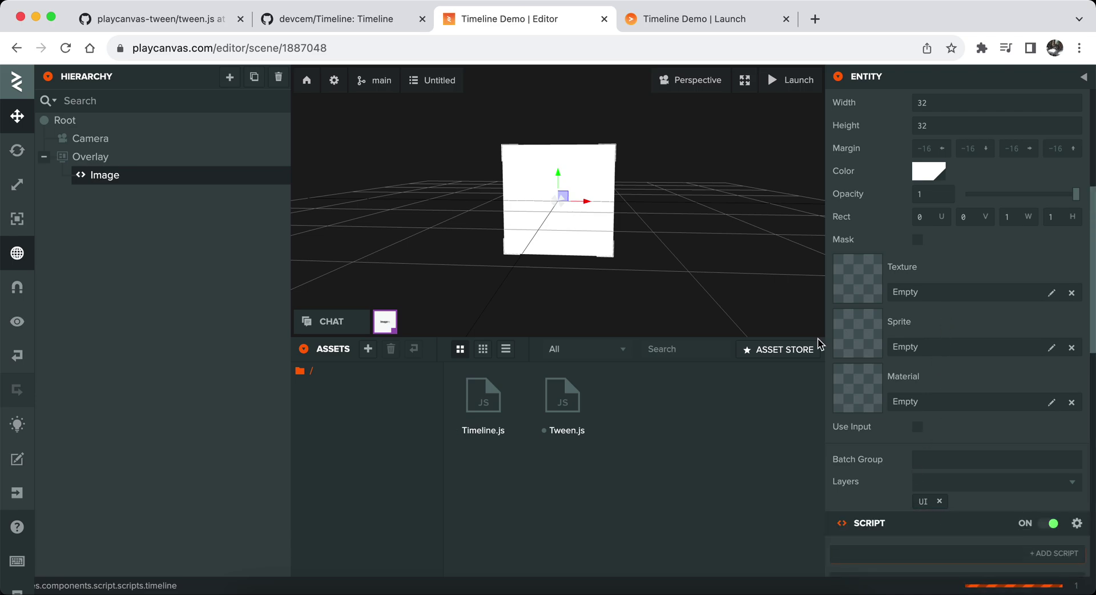
scroll(864, 321, "down", 10)
scroll(953, 312, "up", 5)
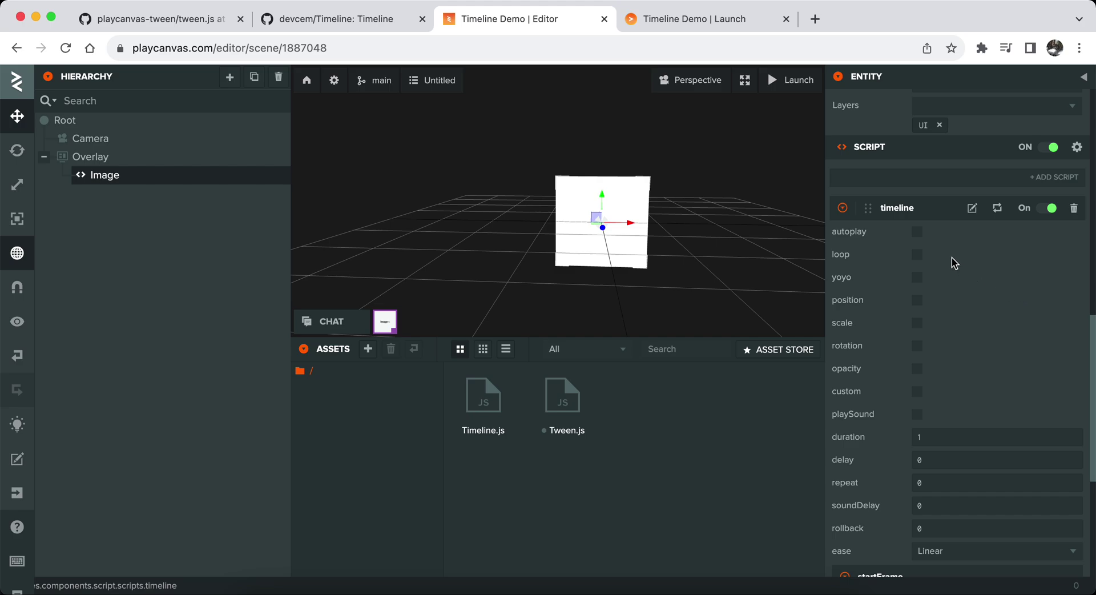
Enable autoplay, loop, yoyo and position on the Image's timeline script
left_click(917, 235)
left_click(917, 255)
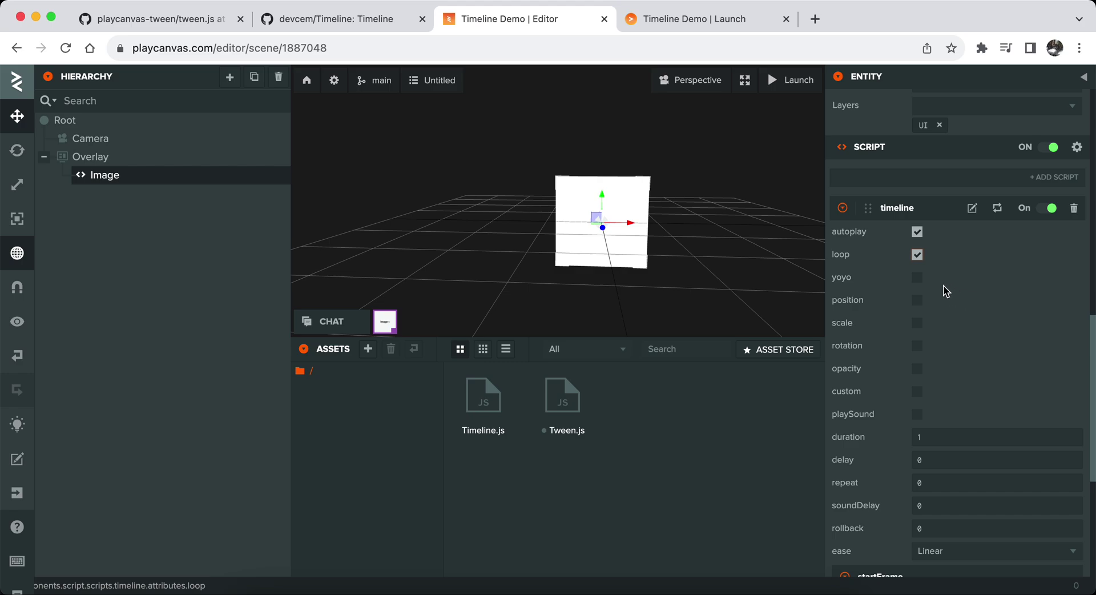
left_click(918, 278)
left_click(917, 301)
Set the timeline easing to BounceOut
scroll(980, 308, "down", 2)
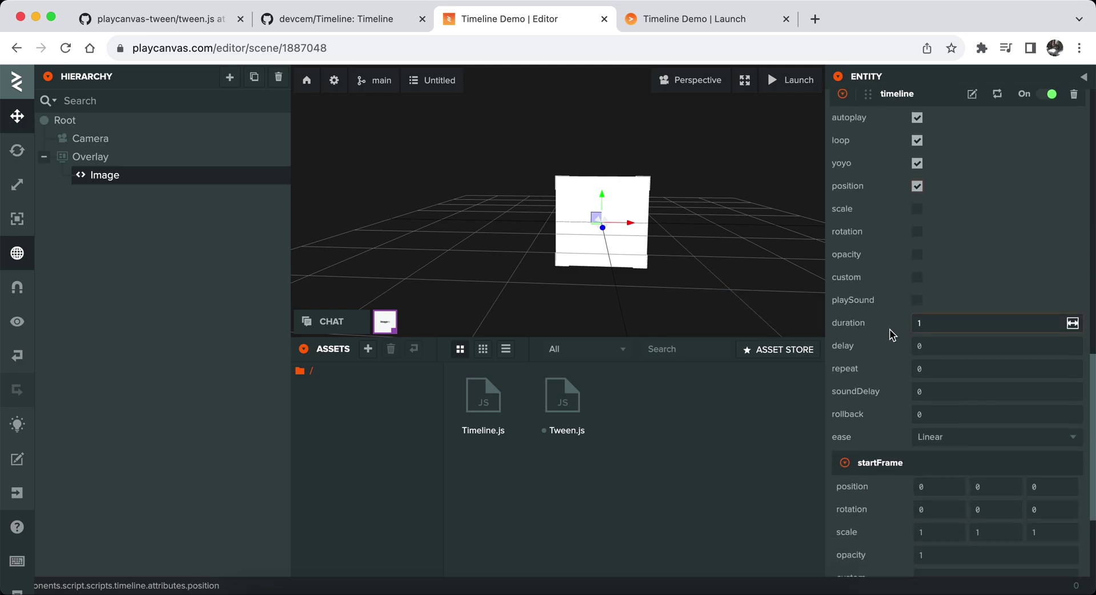
left_click(953, 436)
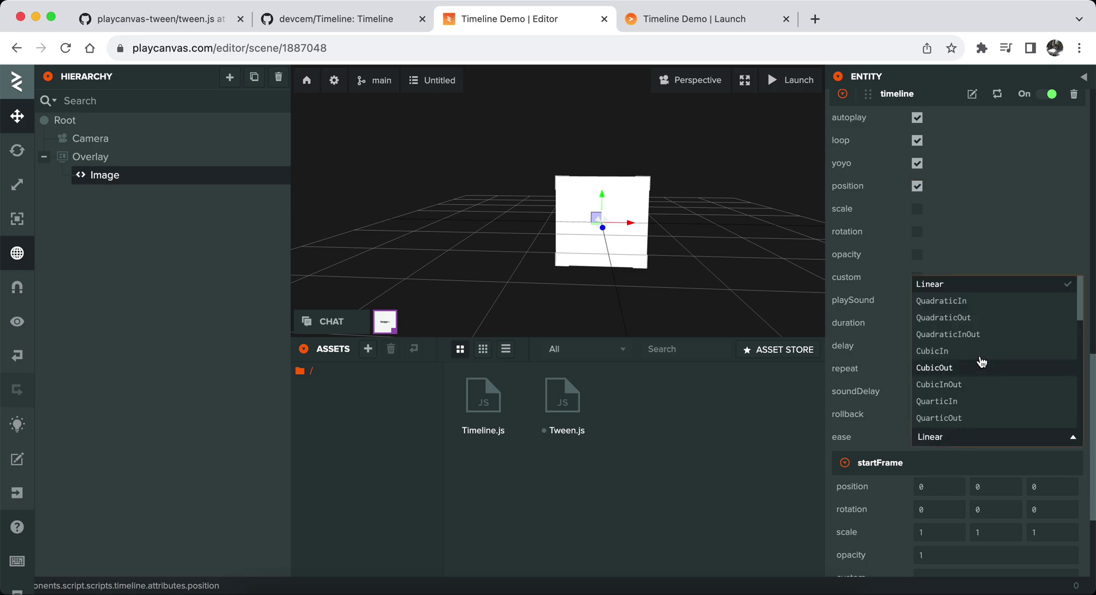
scroll(978, 362, "down", 6)
left_click(970, 191)
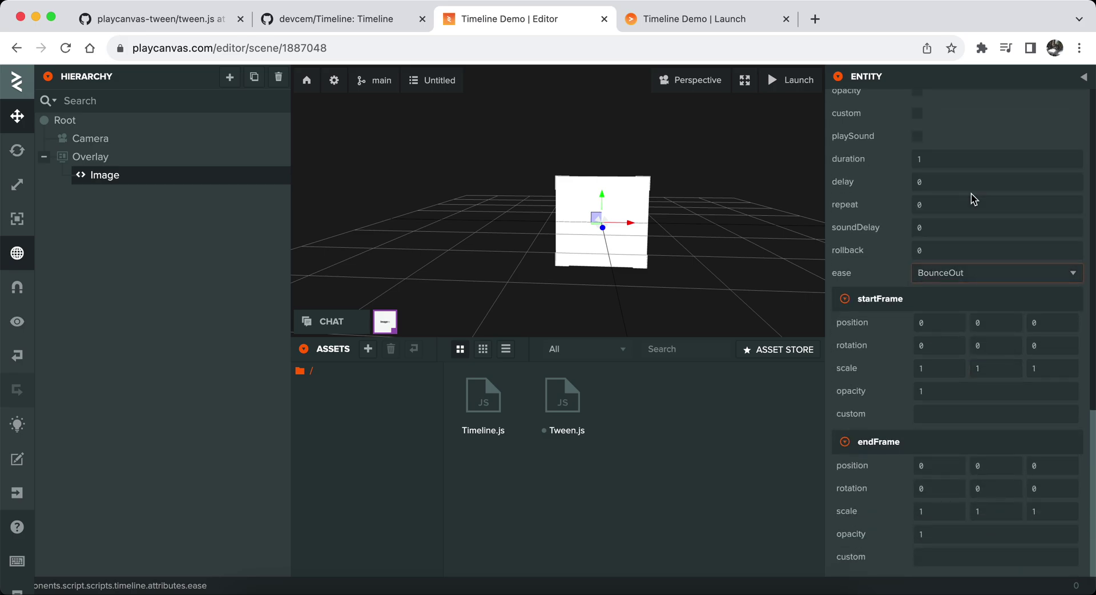
scroll(942, 343, "up", 6)
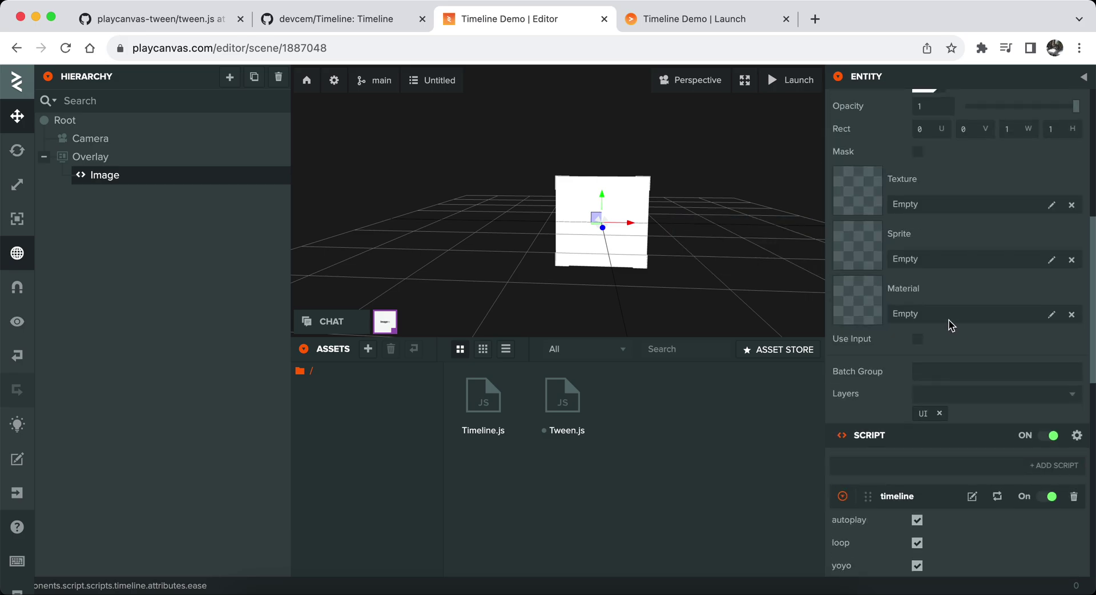
scroll(1010, 289, "up", 6)
Raise the Image with the Y gizmo, copy its Y value 145.642, then undo the move
scroll(738, 274, "down", 3)
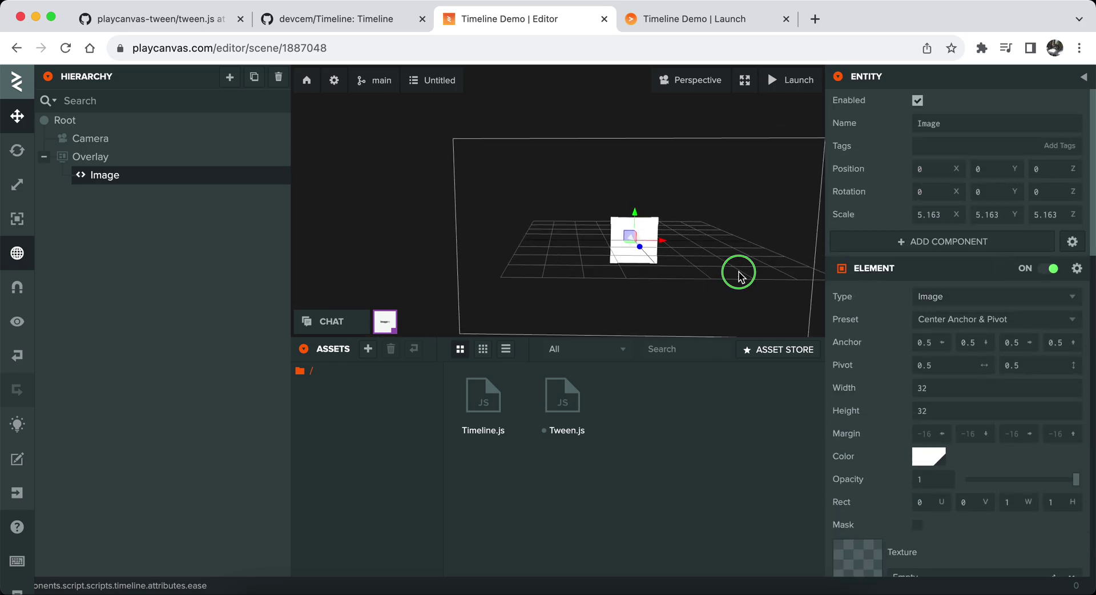
right_click_drag(739, 274, 749, 272)
left_click_drag(596, 215, 594, 176)
left_click(979, 174)
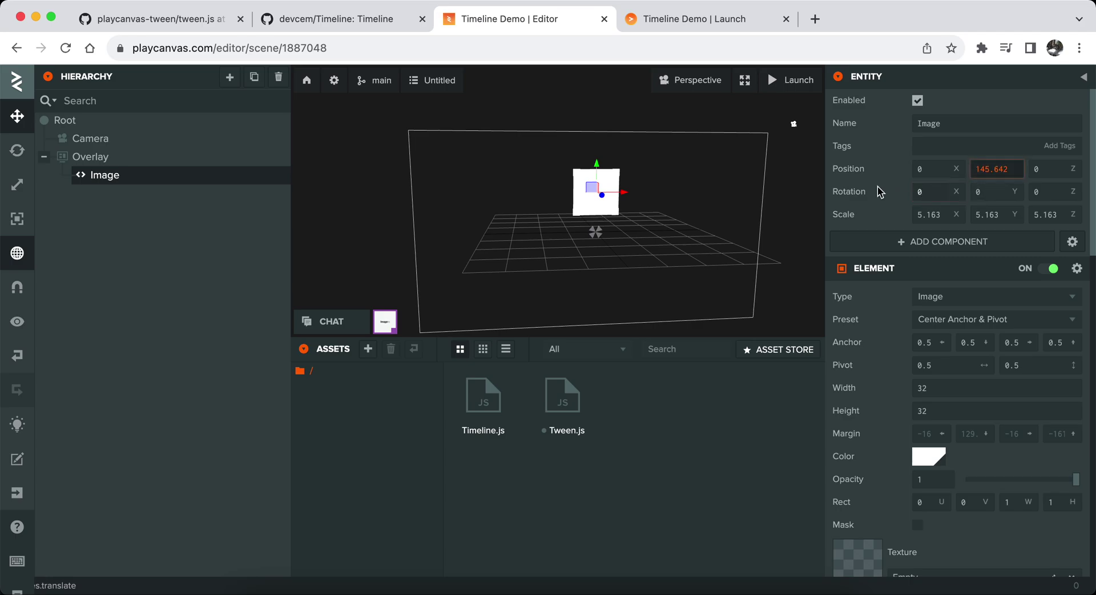
key("super+z")
Paste 145.642 into the end frame position Y and choose BounceInOut easing
scroll(1021, 296, "down", 15)
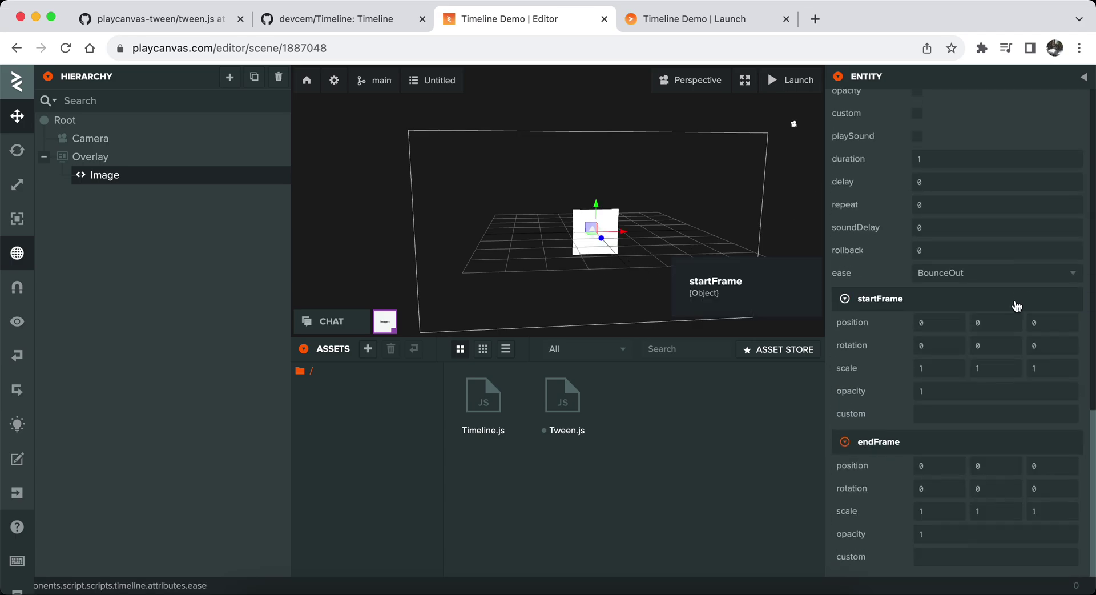
type("145.642")
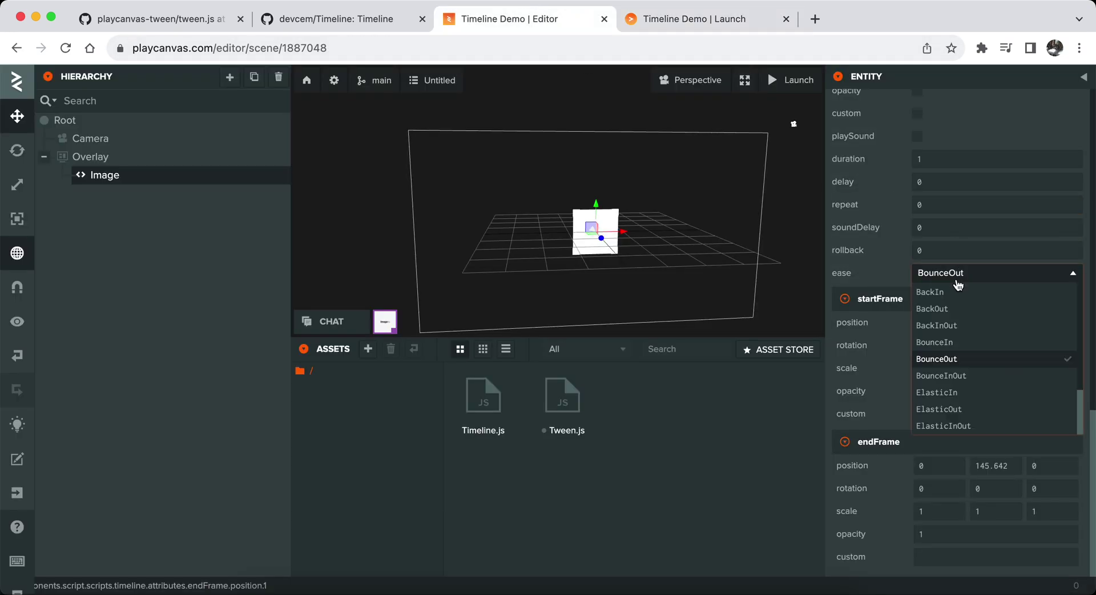
left_click(972, 376)
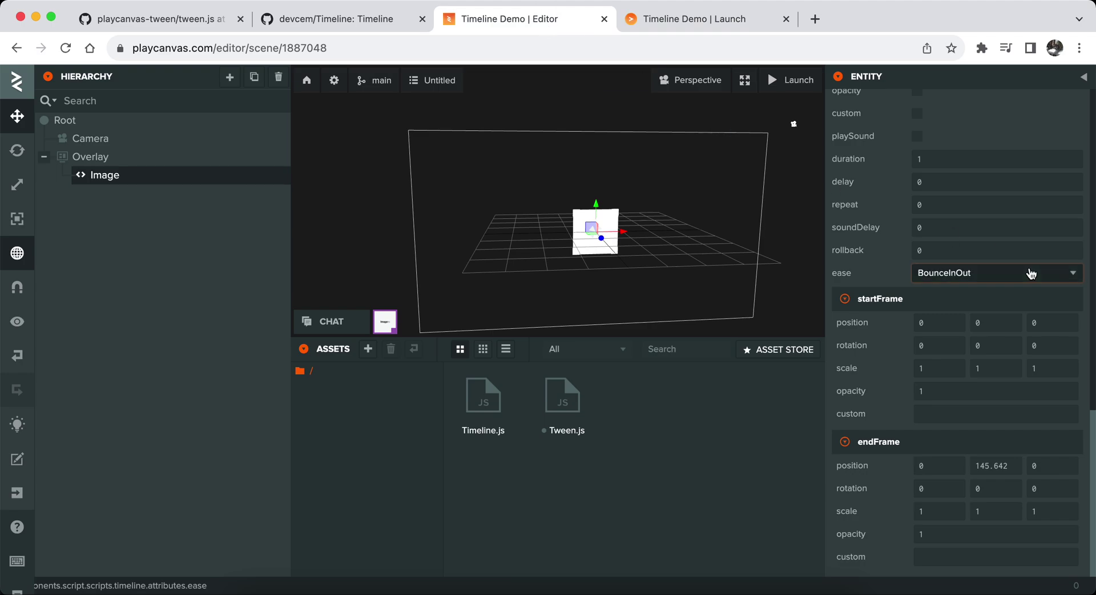
Set the timeline start position Y to 145.642 and end position Y to 0
left_click(993, 464)
left_click(1003, 322)
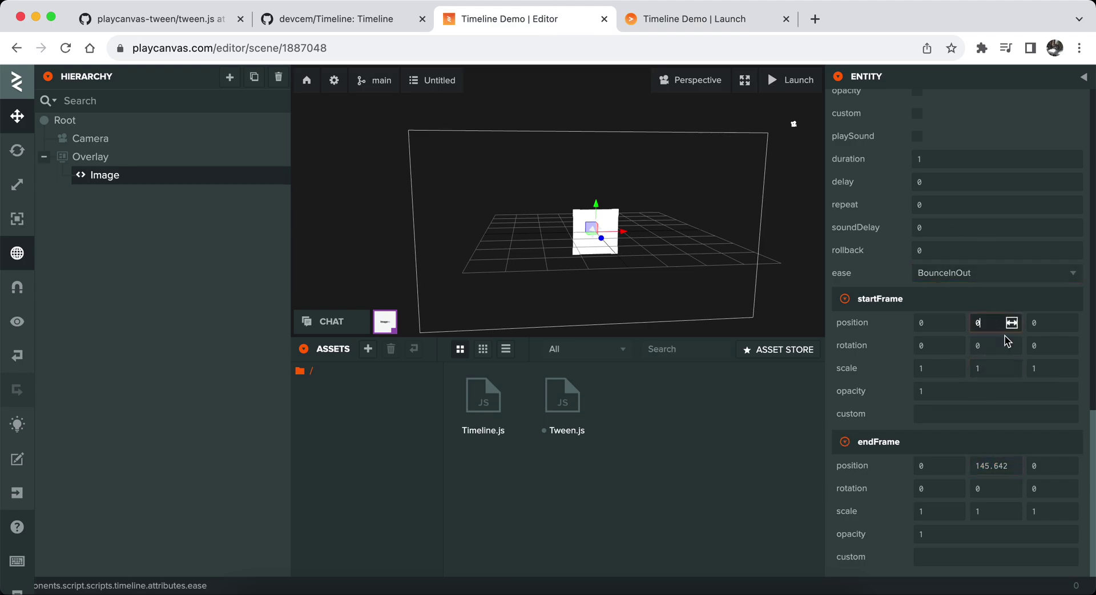
type("145.642")
left_click(1007, 465)
type("0")
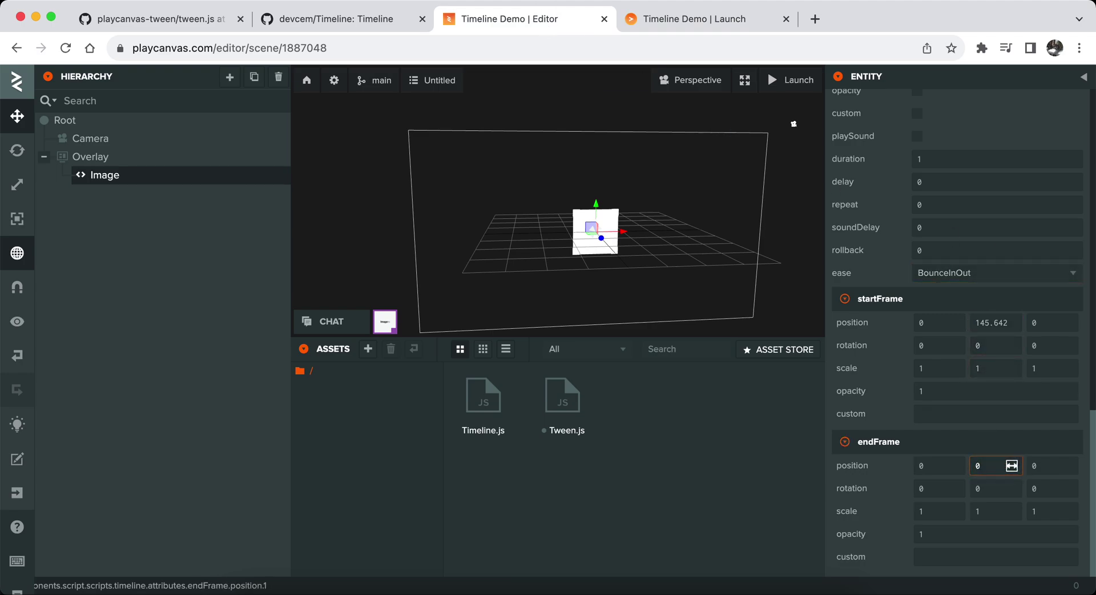
Choose BounceIn easing and reload the Launch tab to preview the slide
left_click(964, 273)
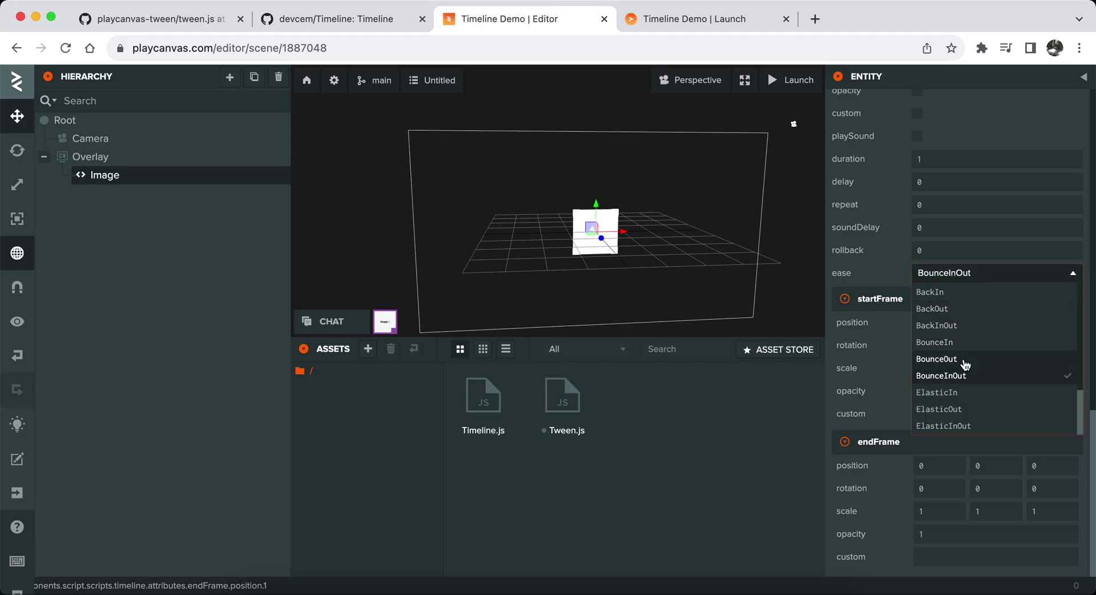
left_click(964, 342)
left_click(702, 21)
key("super+r")
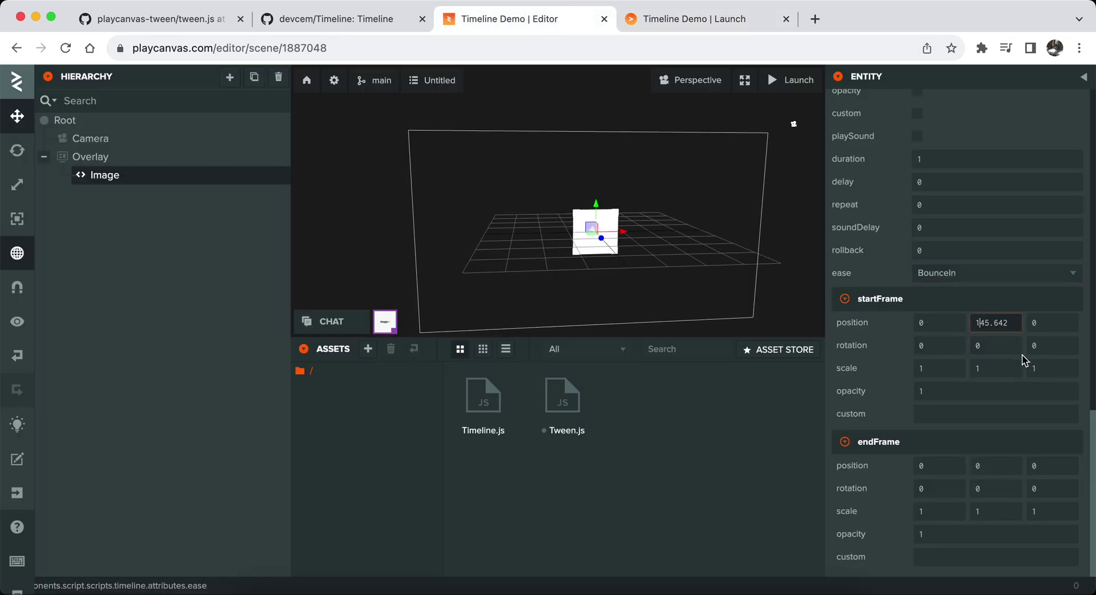
left_click(961, 275)
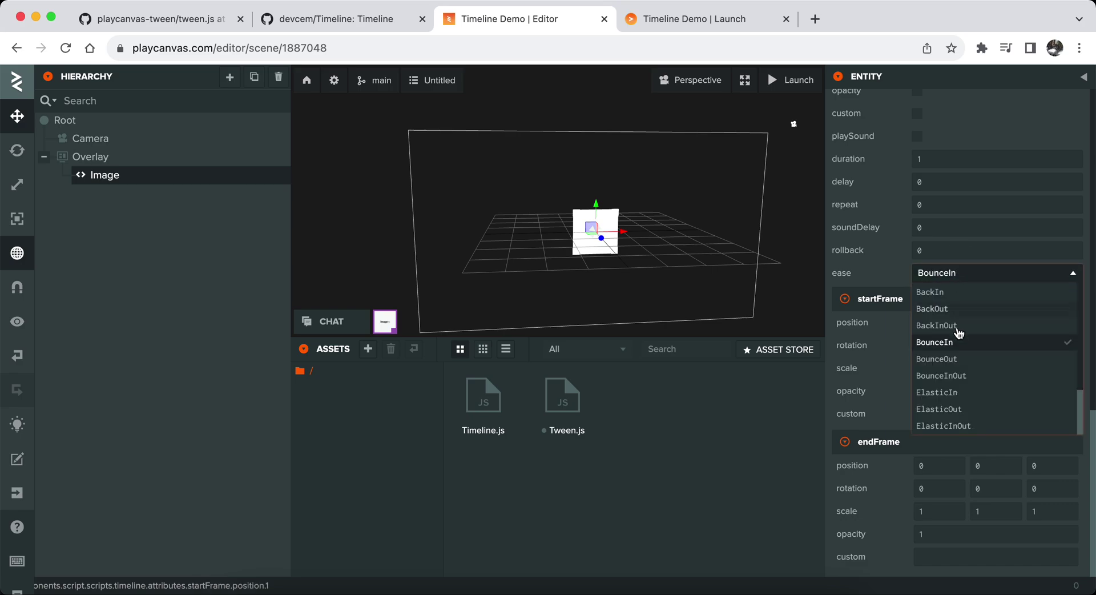
Set QuadraticOut easing and scale the Image up with the Scale gizmo to 9.714
left_click(963, 324)
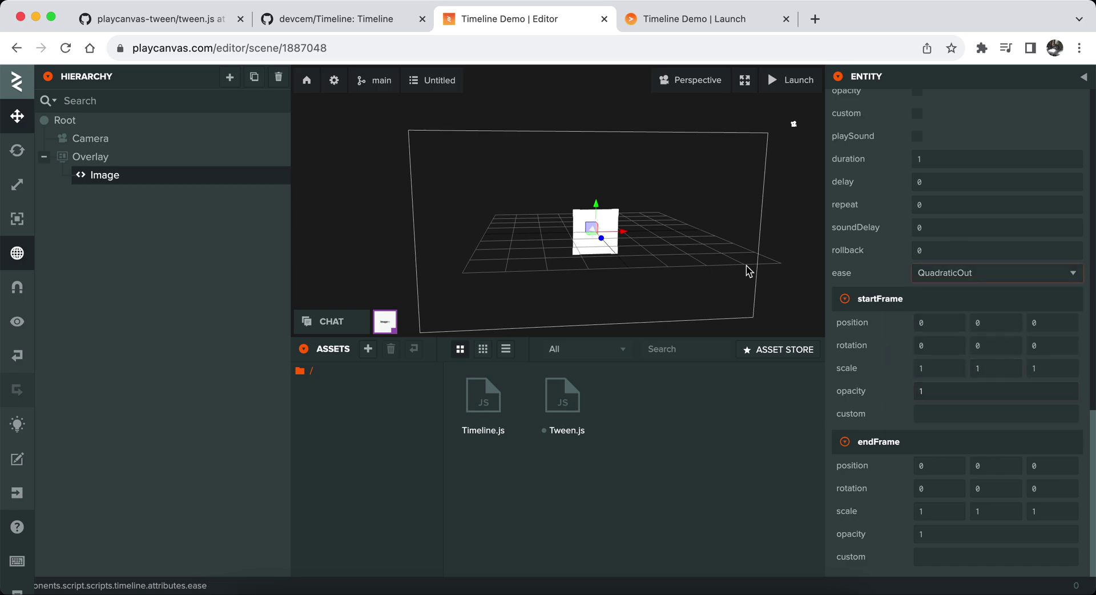
left_click(17, 184)
left_click_drag(596, 234, 627, 226)
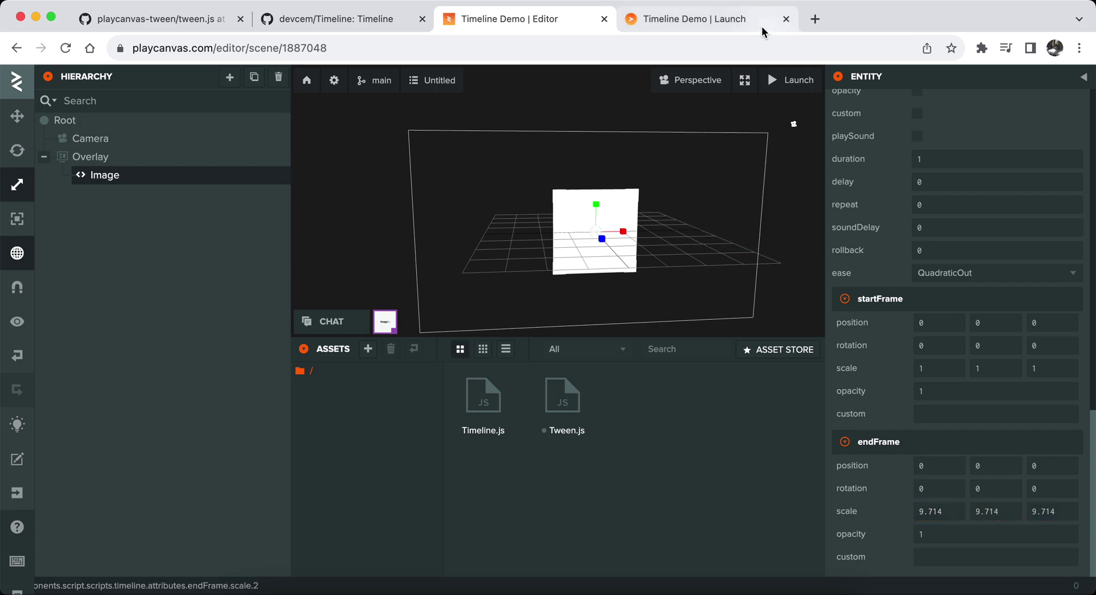
Preview the running scene, then stop the timeline from animating position
left_click(742, 22)
key("ctrl+shift+Tab")
scroll(970, 257, "up", 5)
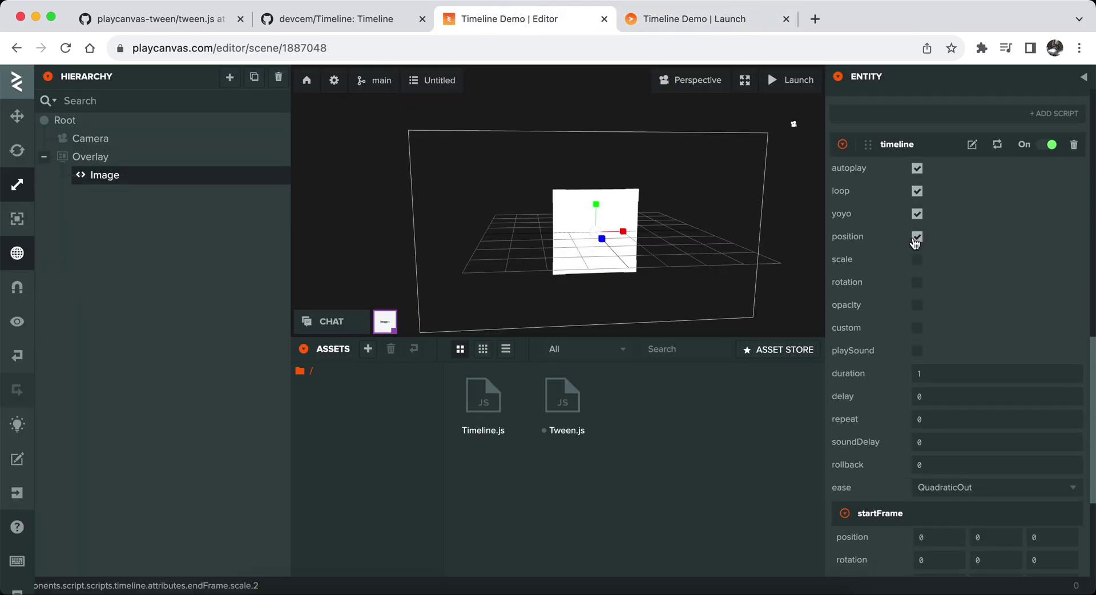
left_click(916, 236)
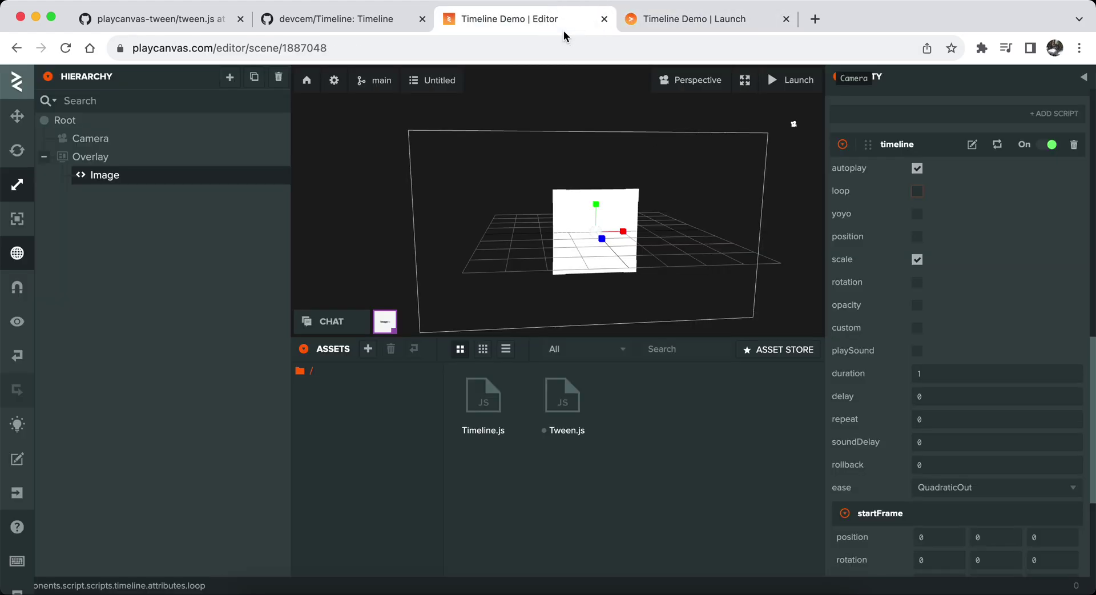
Set the timeline script's duration to 0.1 seconds
left_click(950, 374)
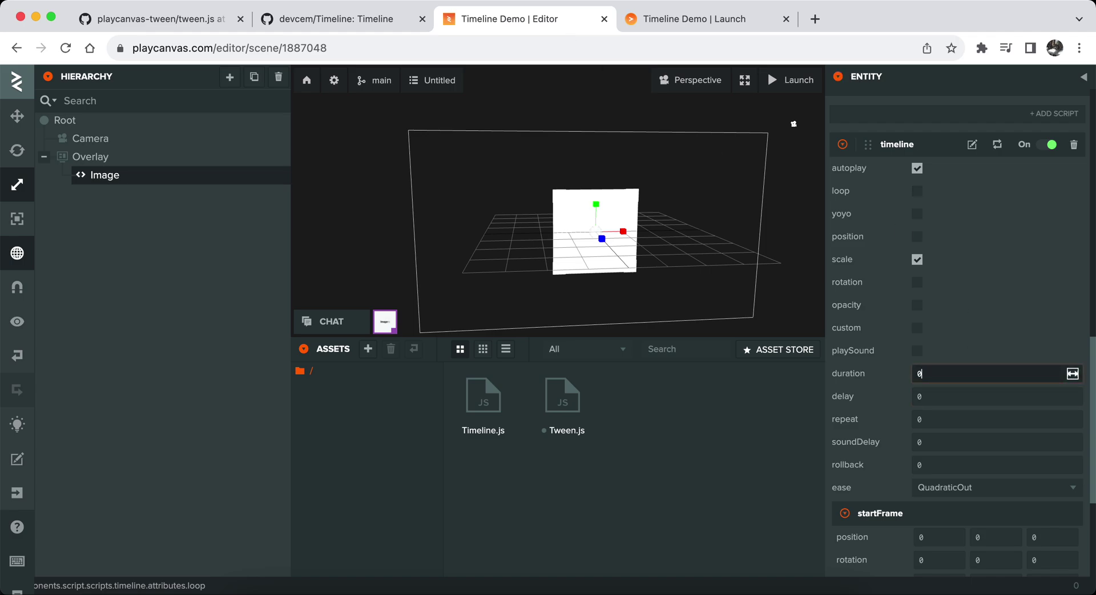
type(".1")
scroll(937, 306, "up", 1)
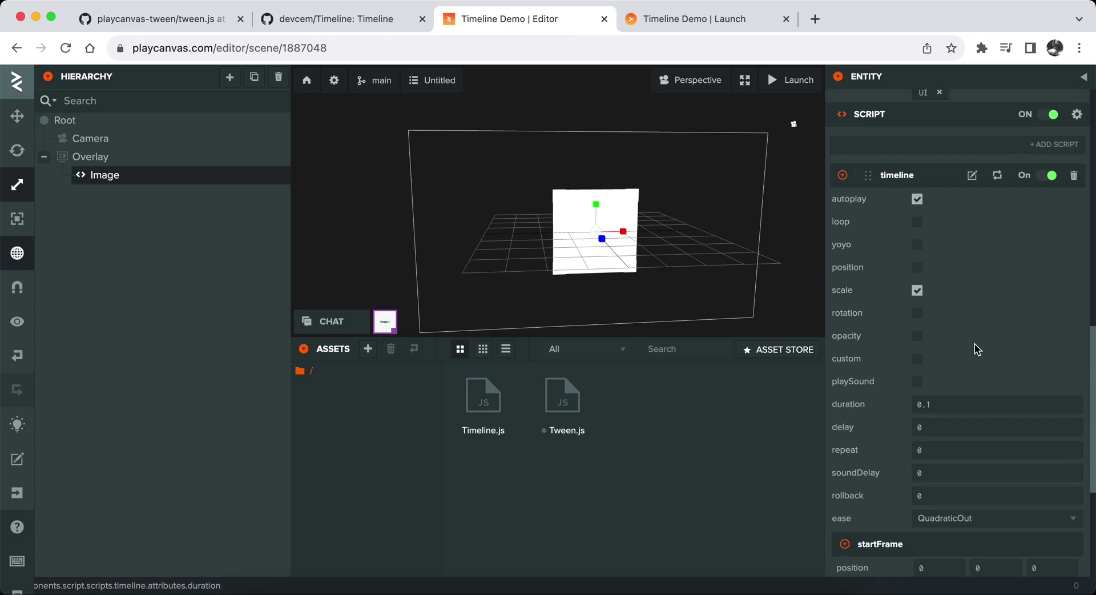
scroll(988, 351, "up", 10)
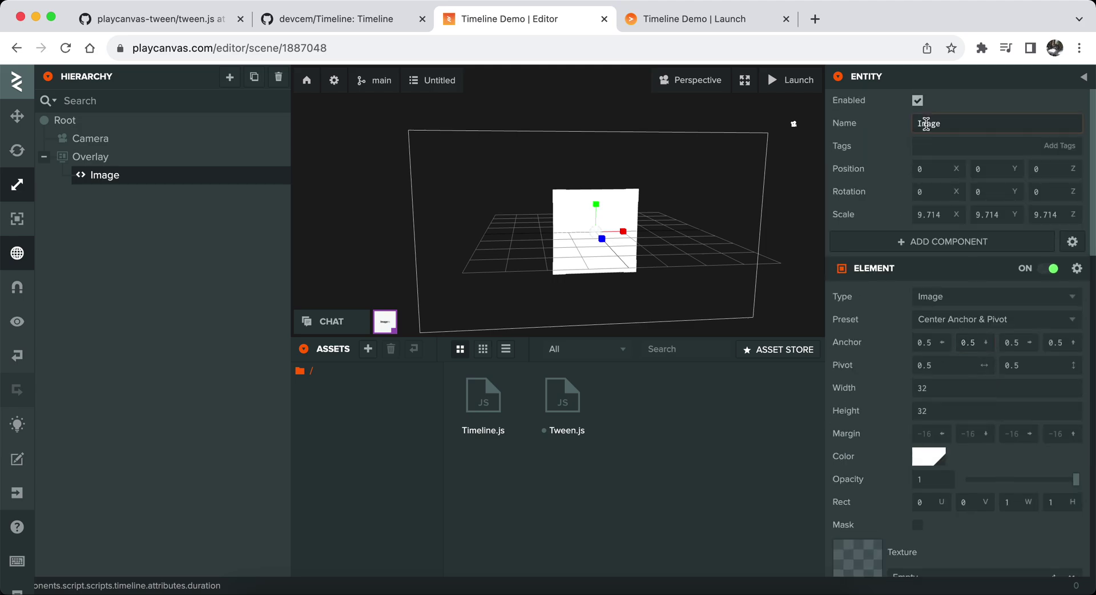
Orbit the view to face the Image head-on and check the Launch tab after re-enabling it
left_click_drag(659, 278, 556, 222)
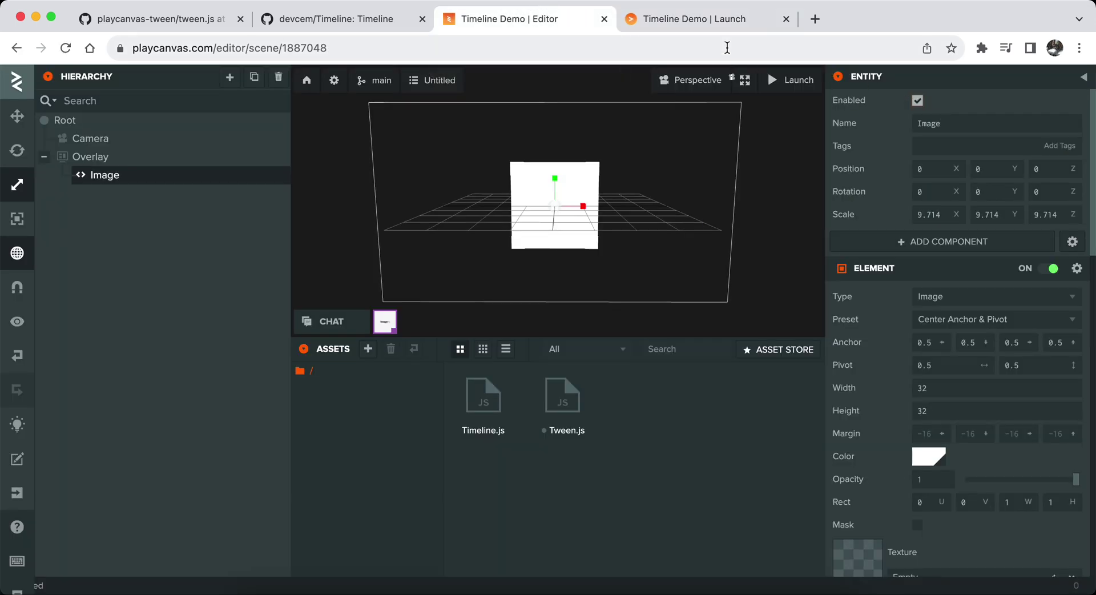
left_click(702, 22)
left_click(571, 23)
Switch to the Translate tool and make the timeline animate position instead of scale
scroll(996, 323, "down", 10)
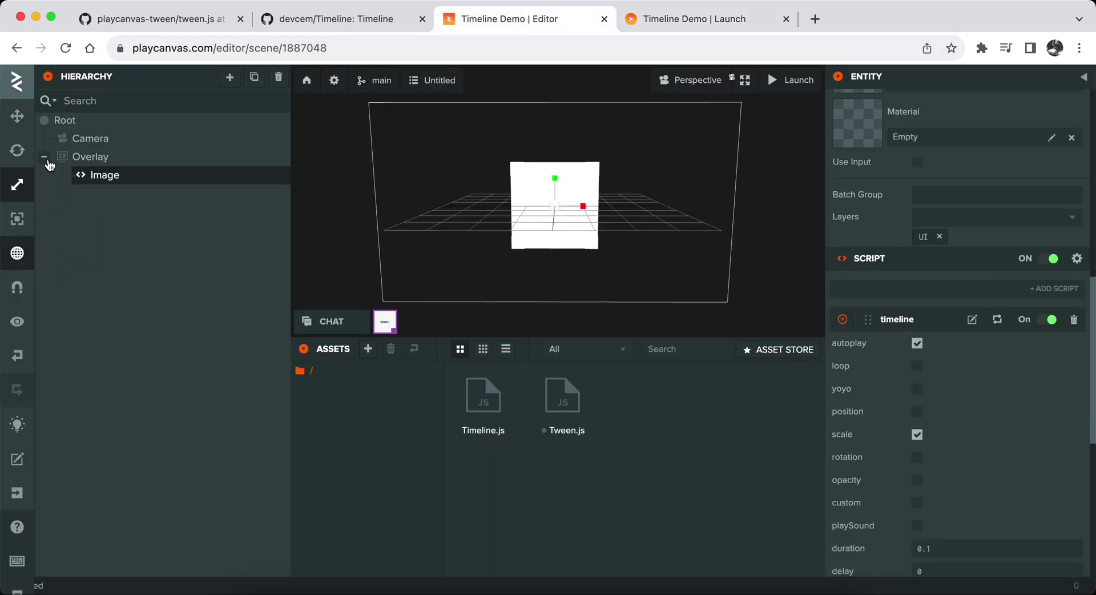
left_click(18, 116)
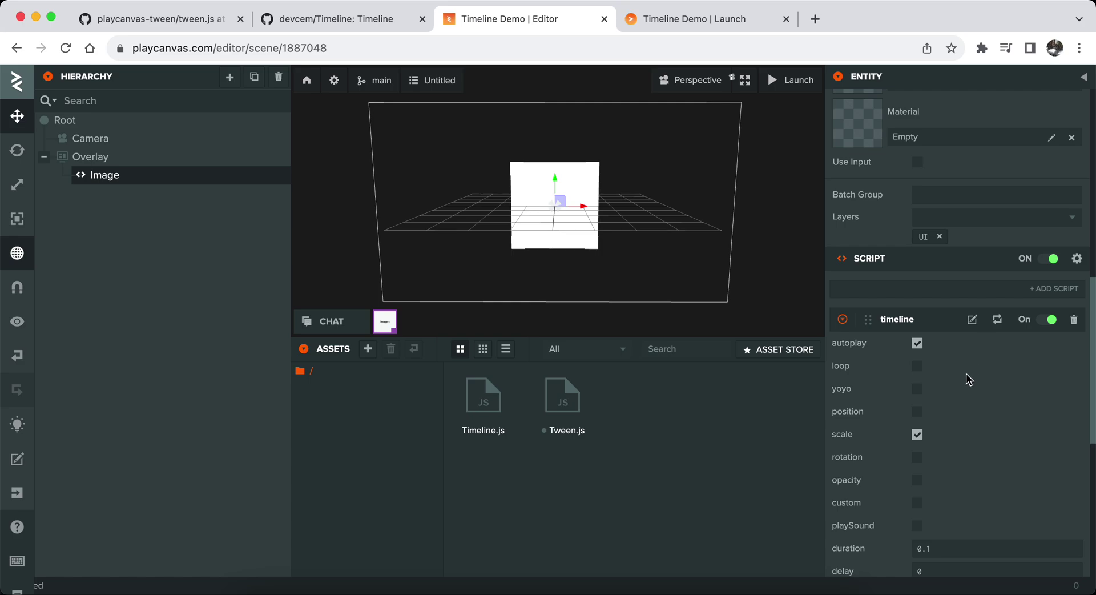
left_click(917, 411)
left_click(917, 435)
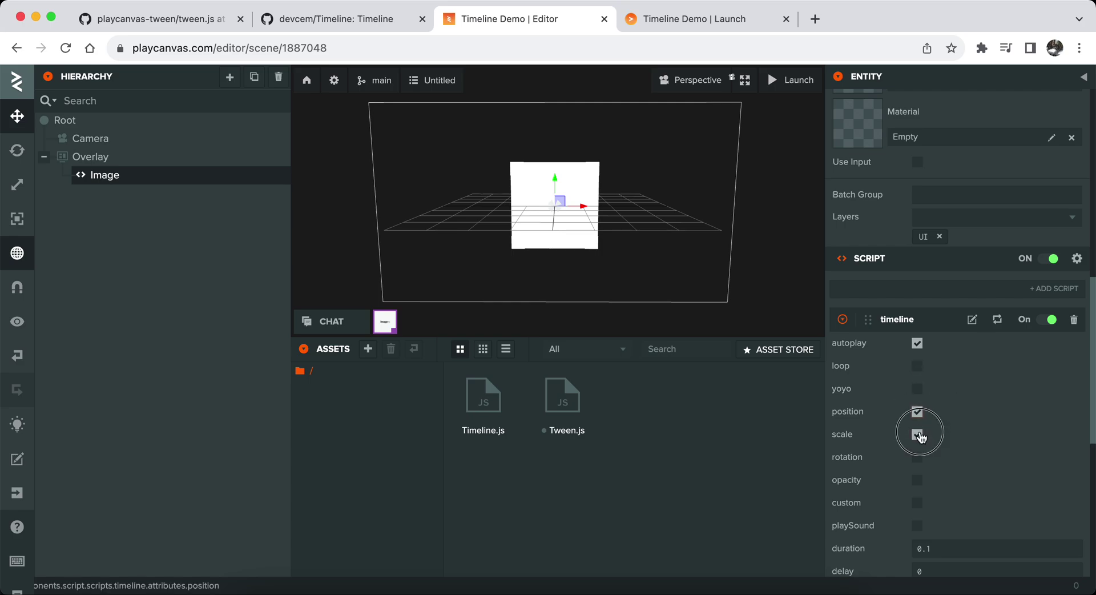
Apply the Bottom Anchor & Pivot preset to the Image
scroll(998, 227, "up", 10)
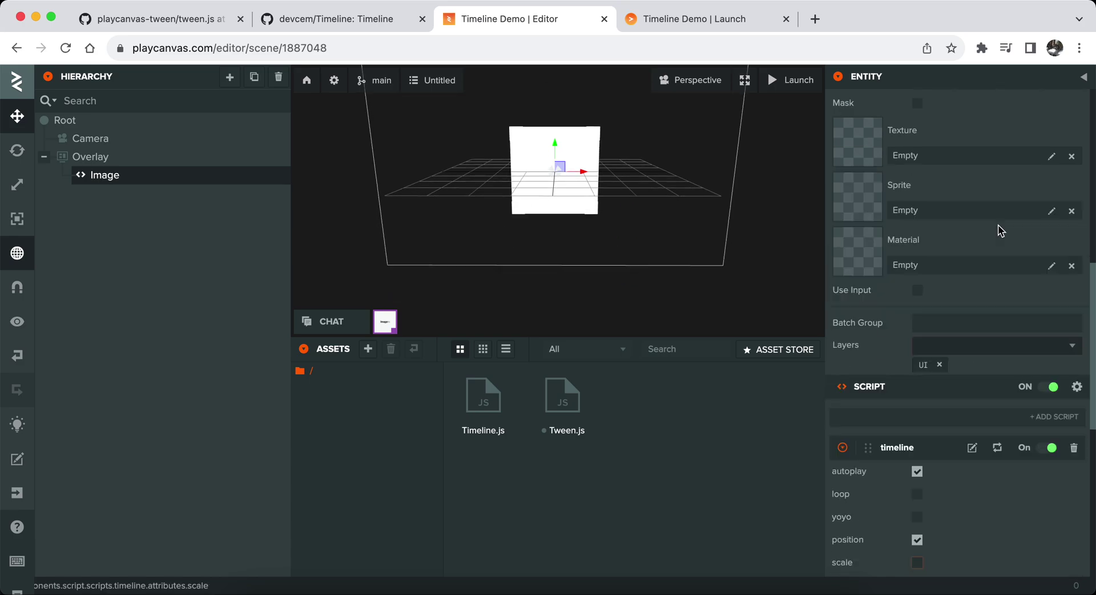
left_click(998, 317)
scroll(995, 419, "down", 3)
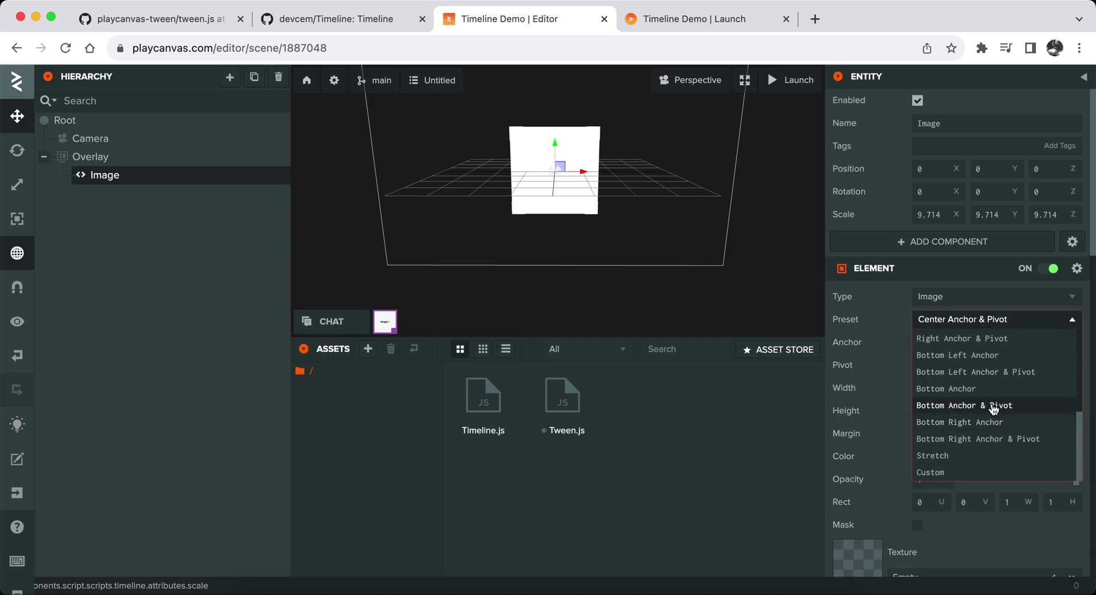
left_click(998, 405)
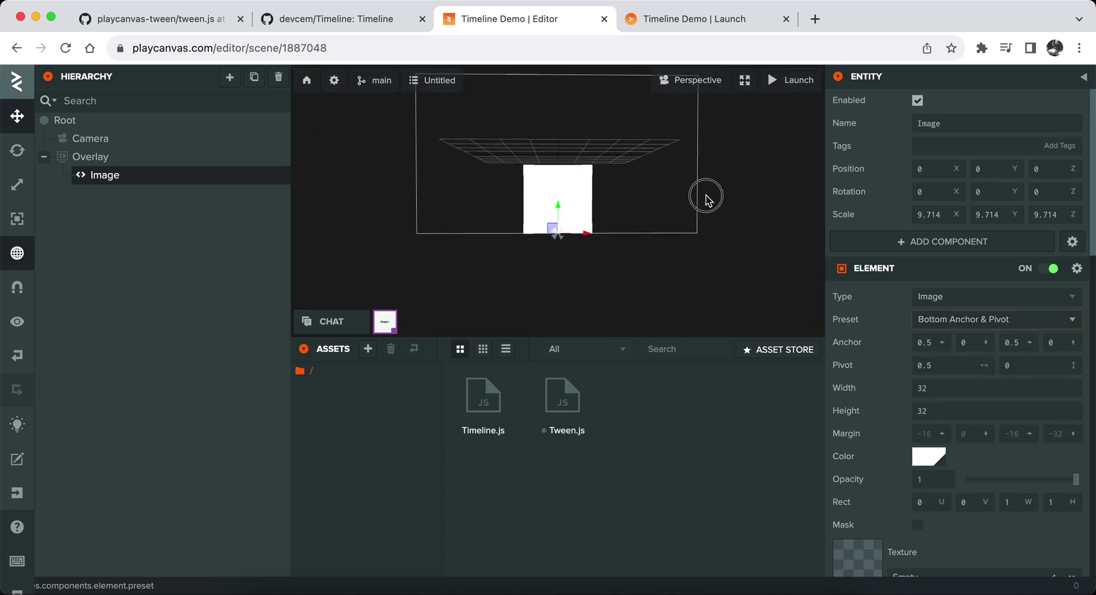
Drag the Image below the screen and paste its Y -376.183 into start frame position Y
left_click(704, 196)
left_click(573, 219)
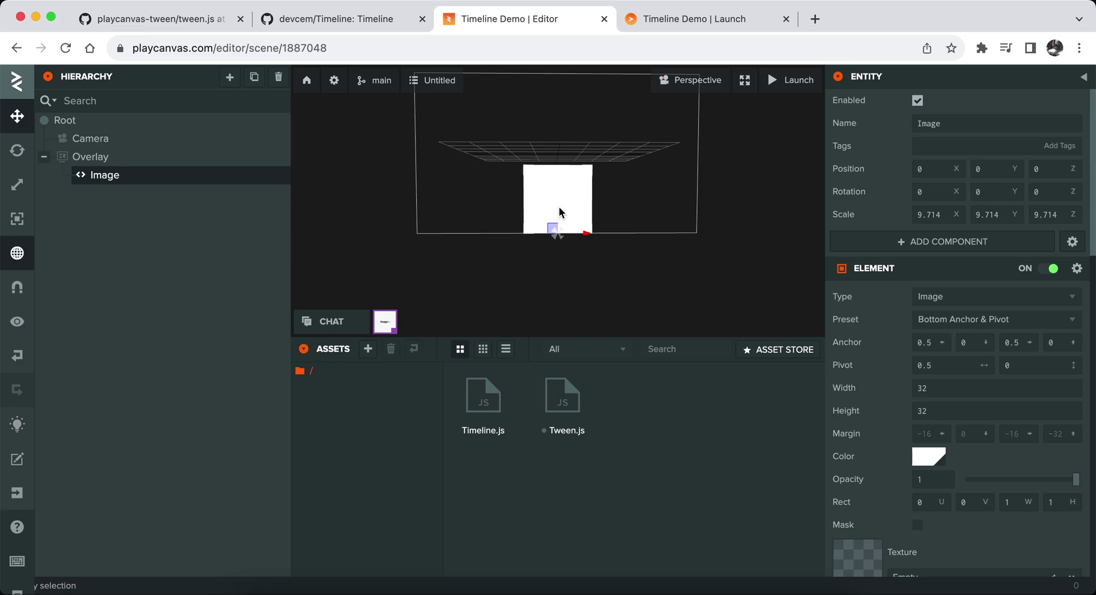
left_click_drag(559, 212, 561, 266)
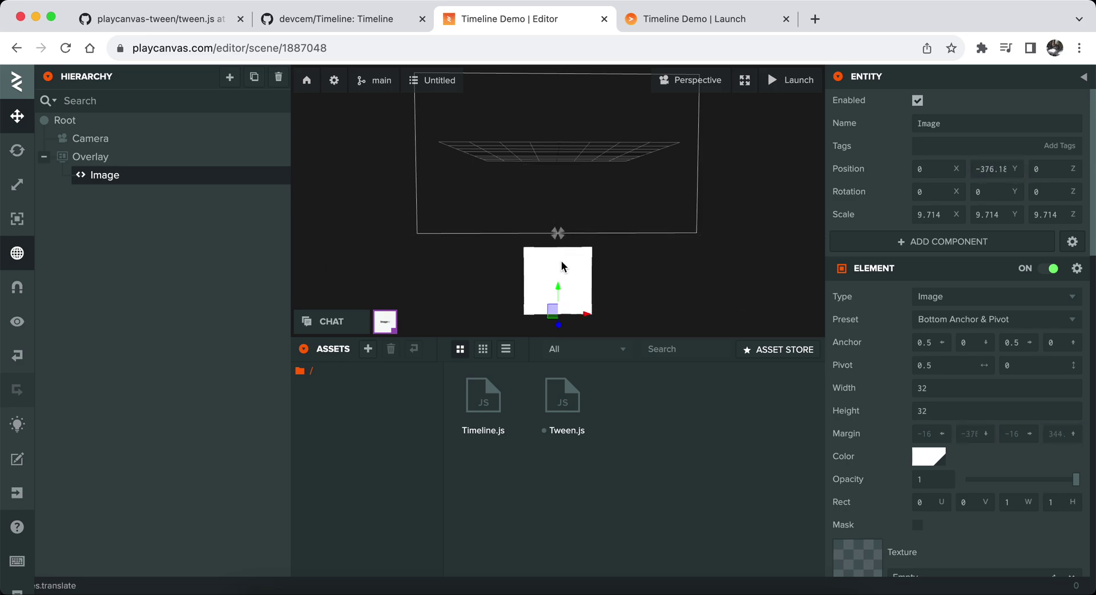
scroll(1003, 342, "down", 15)
left_click(995, 322)
type("-376.18")
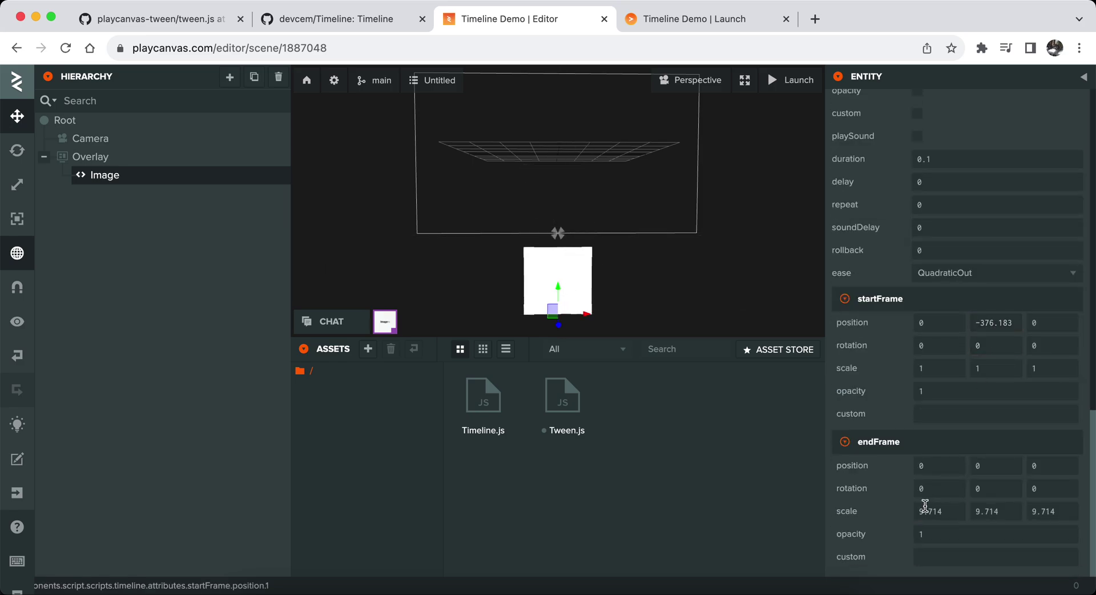
Set the end frame scale to 1, 1, 1, undoing an accidental move of the Image
left_click(938, 511)
type("1")
key("Tab")
type("1")
key("Tab")
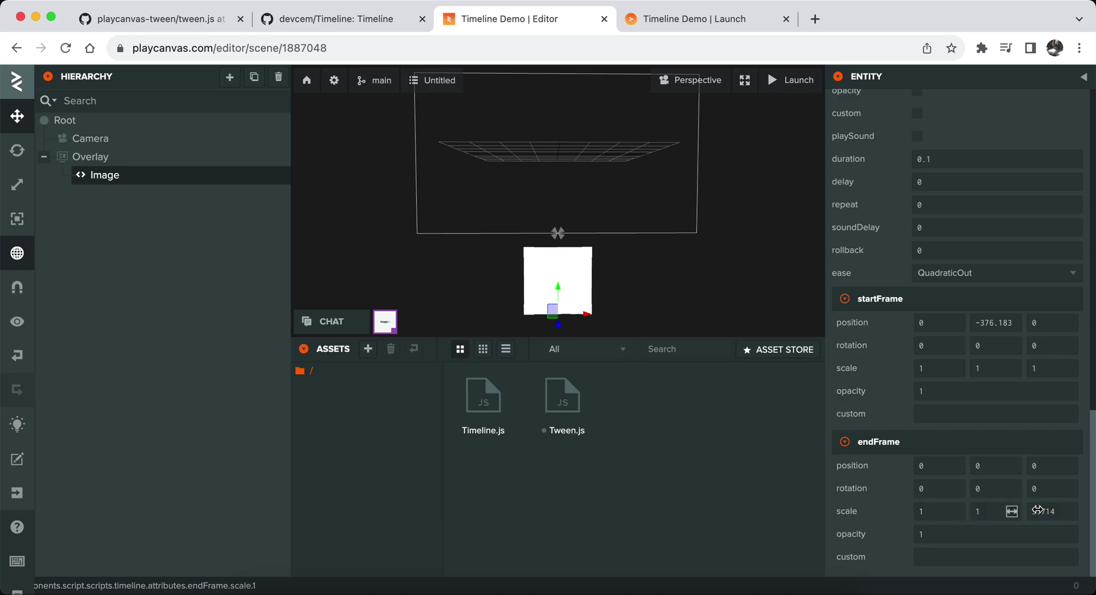
left_click(1045, 511)
left_click_drag(543, 306, 557, 196)
key("ctrl+z")
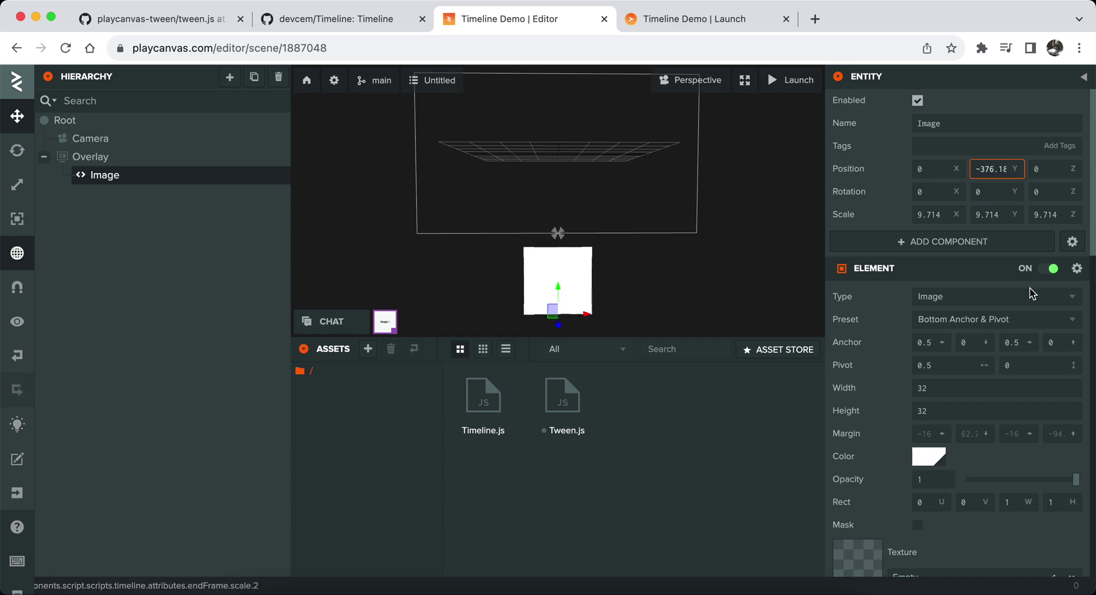
scroll(1034, 410, "down", 10)
scroll(1004, 370, "up", 6)
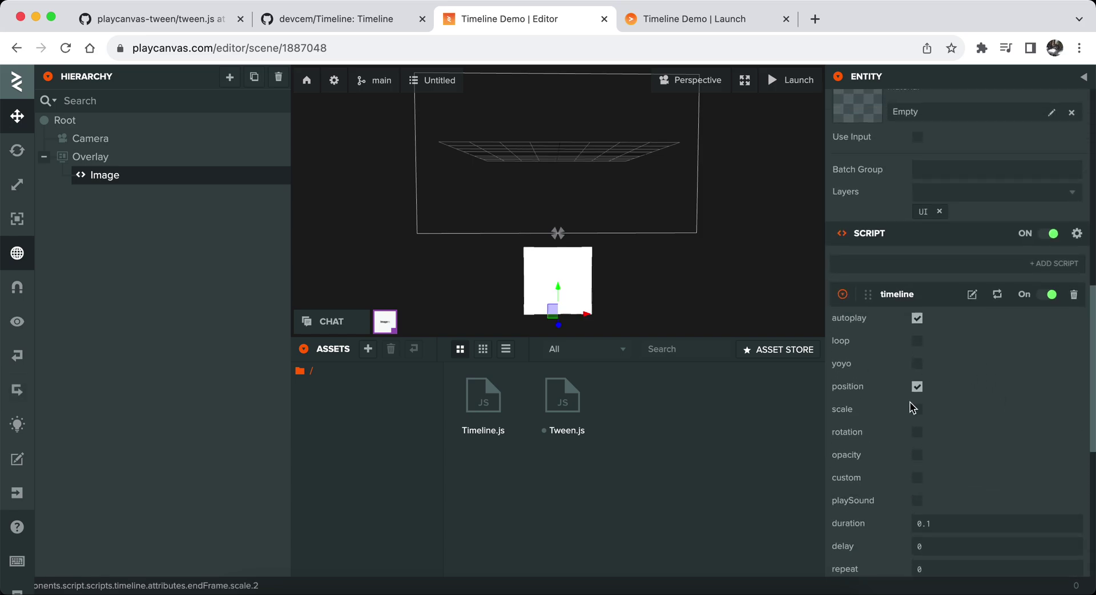
Scroll the Inspector to the Image's Position fields, now reset to 0, 0, 0
scroll(942, 403, "down", 3)
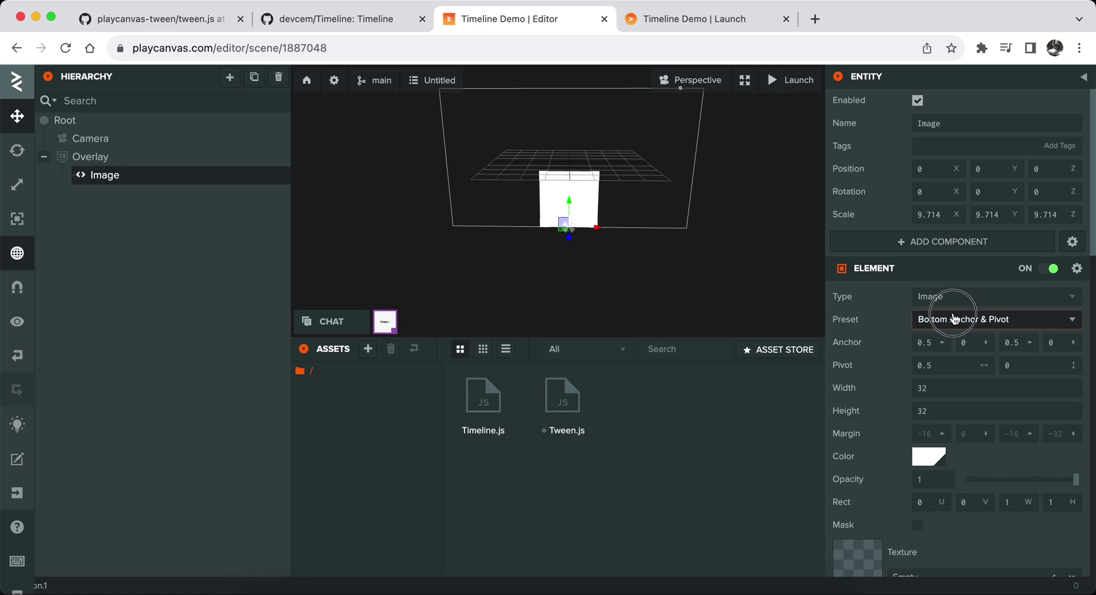
Apply the Center Anchor & Pivot preset to the Image
left_click(987, 318)
scroll(993, 438, "down", 1)
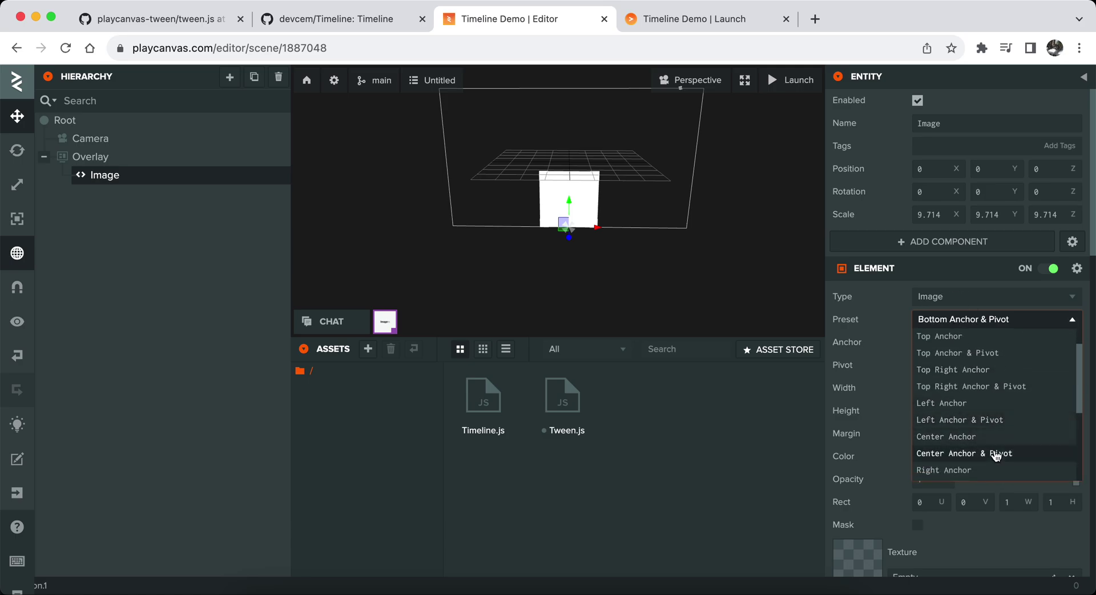
left_click(995, 455)
Stop animating position and set the timeline duration to 1 second for the opacity fade to 0
scroll(1010, 379, "down", 10)
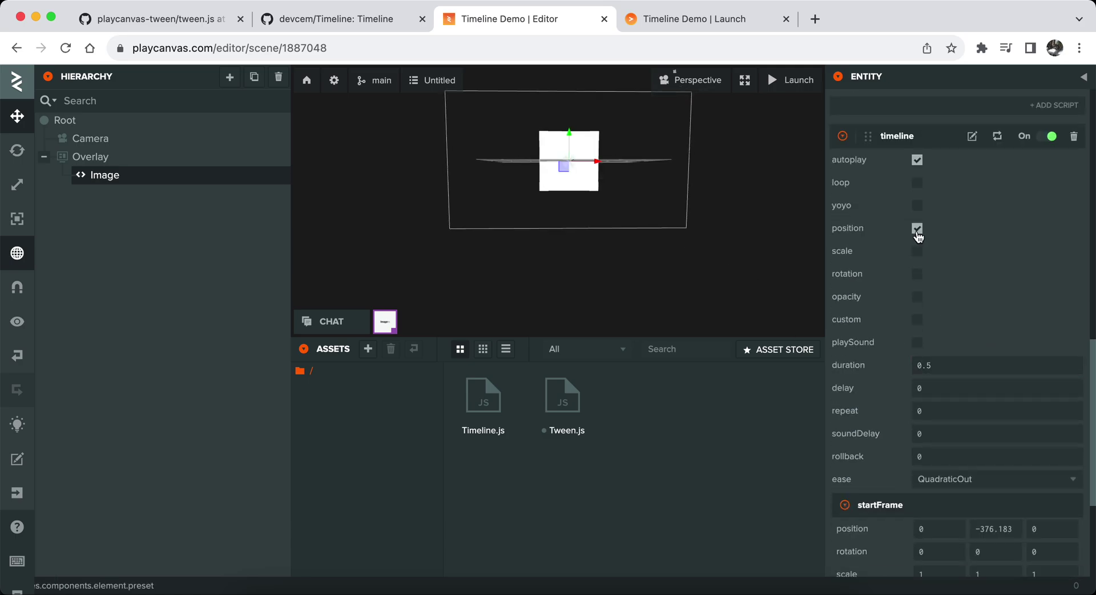
left_click(916, 229)
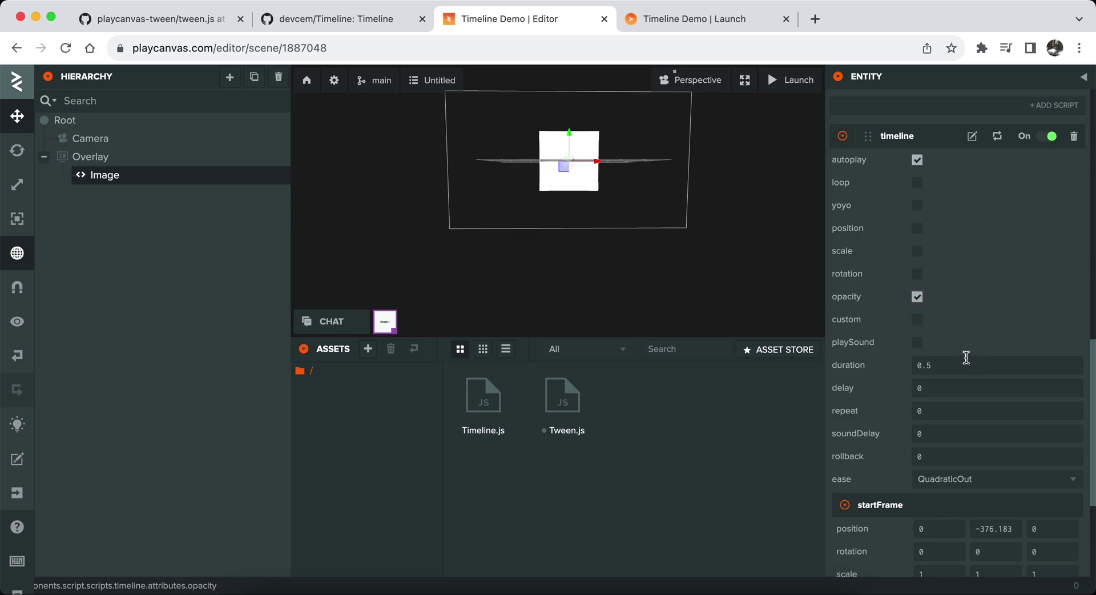
key("BackSpace")
key("BackSpace")
key("BackSpace")
type("1")
scroll(956, 365, "down", 3)
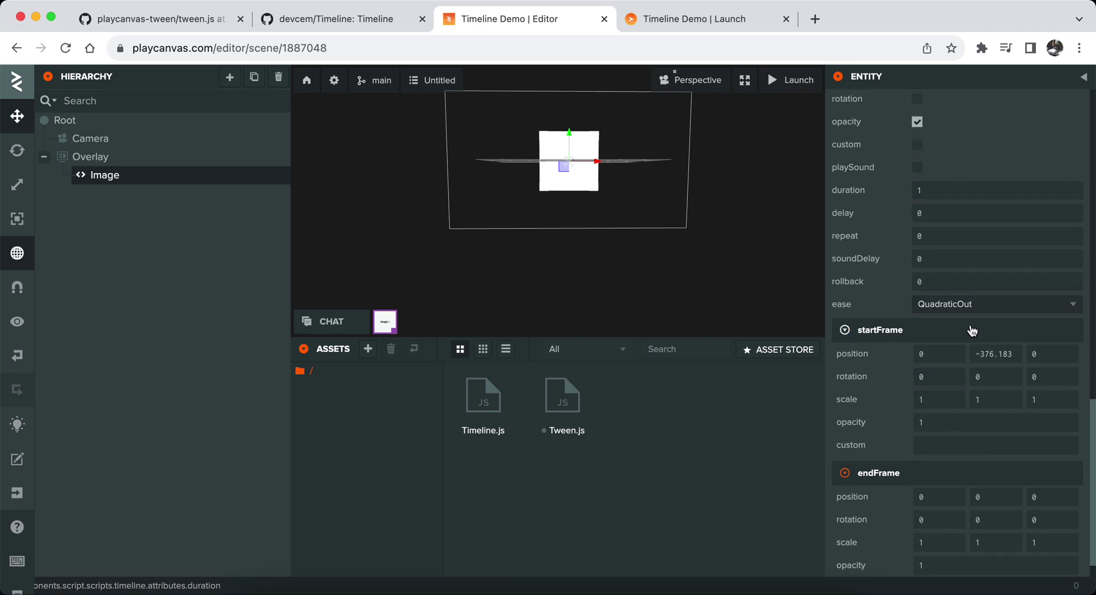
scroll(944, 445, "down", 1)
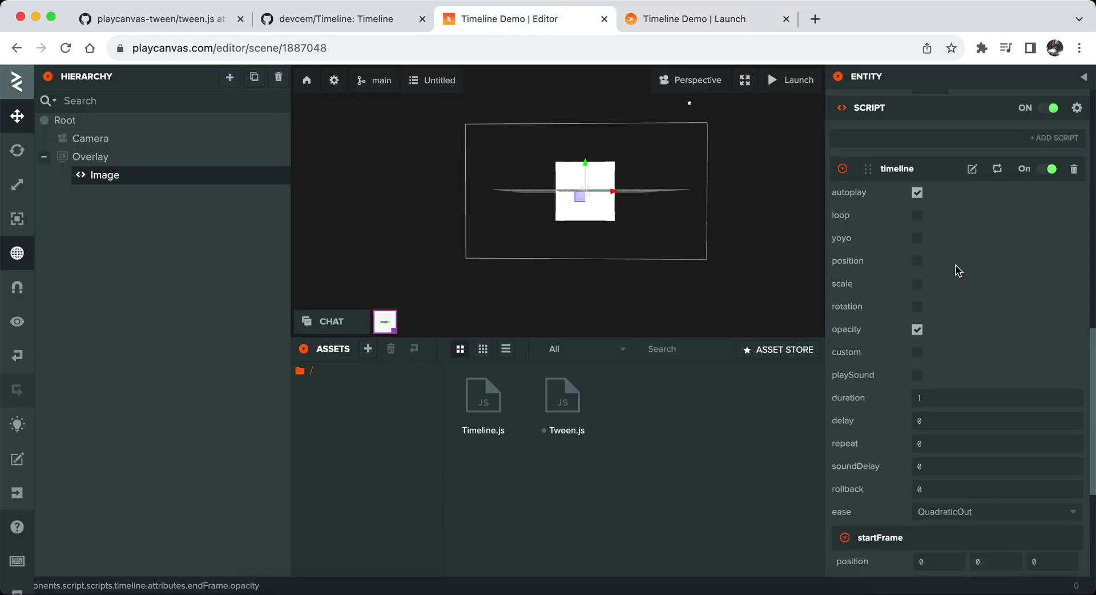
scroll(957, 270, "up", 10)
scroll(971, 308, "down", 15)
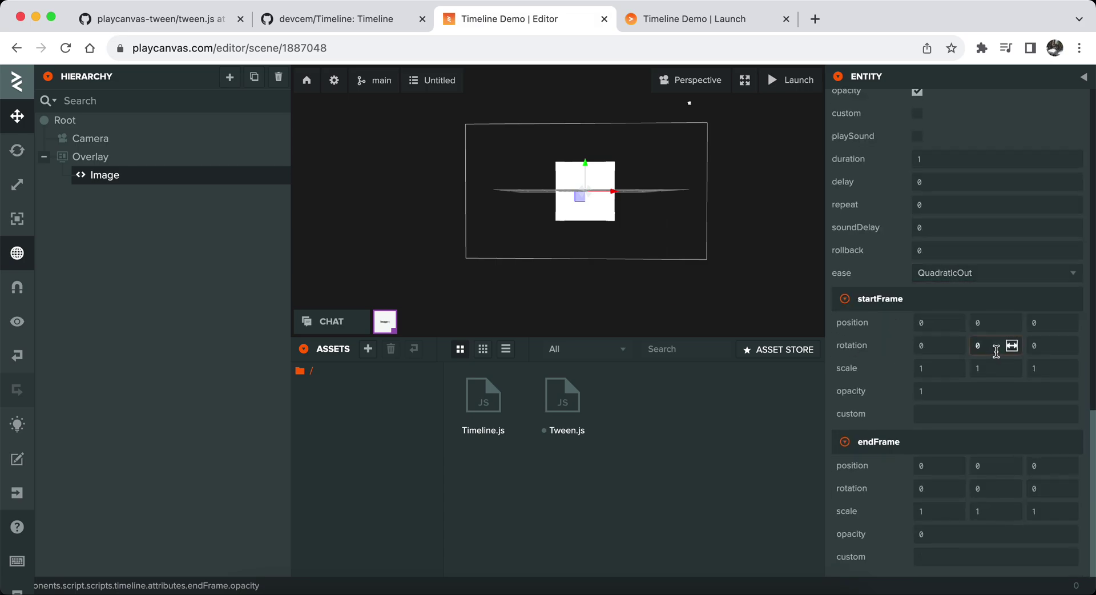
scroll(959, 290, "up", 3)
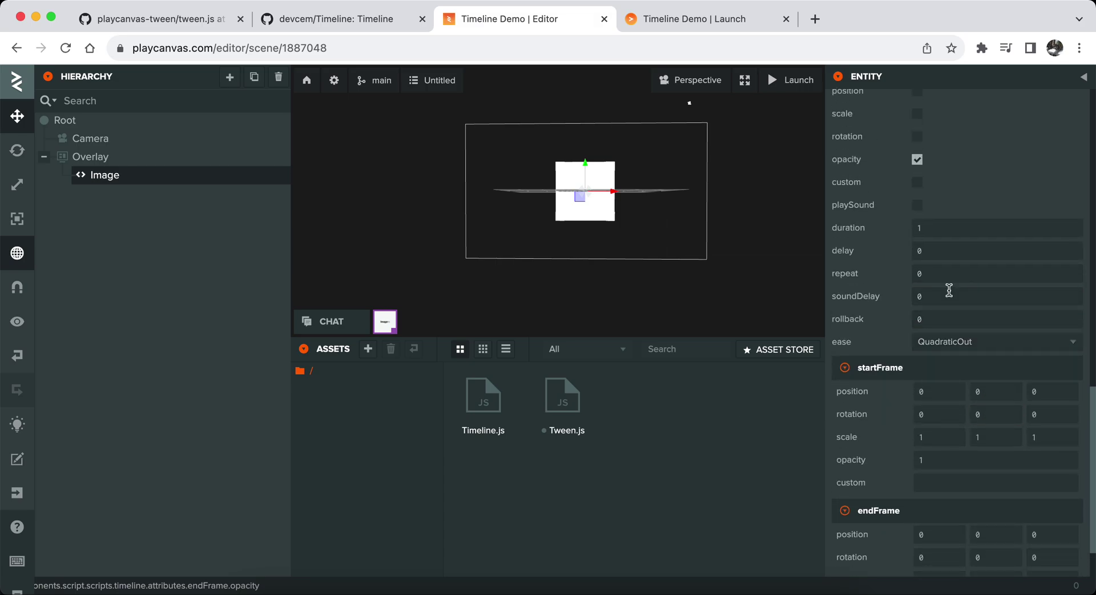
Bring up the Timeline README on GitHub and scroll to its Attributes section
left_click(335, 19)
scroll(491, 304, "up", 6)
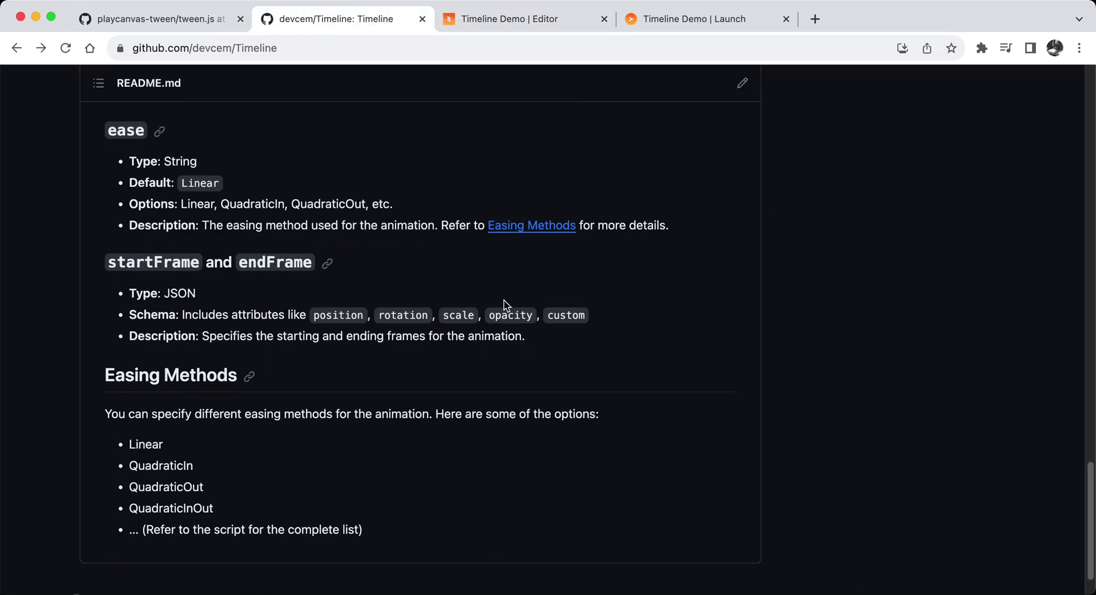
scroll(507, 302, "up", 3)
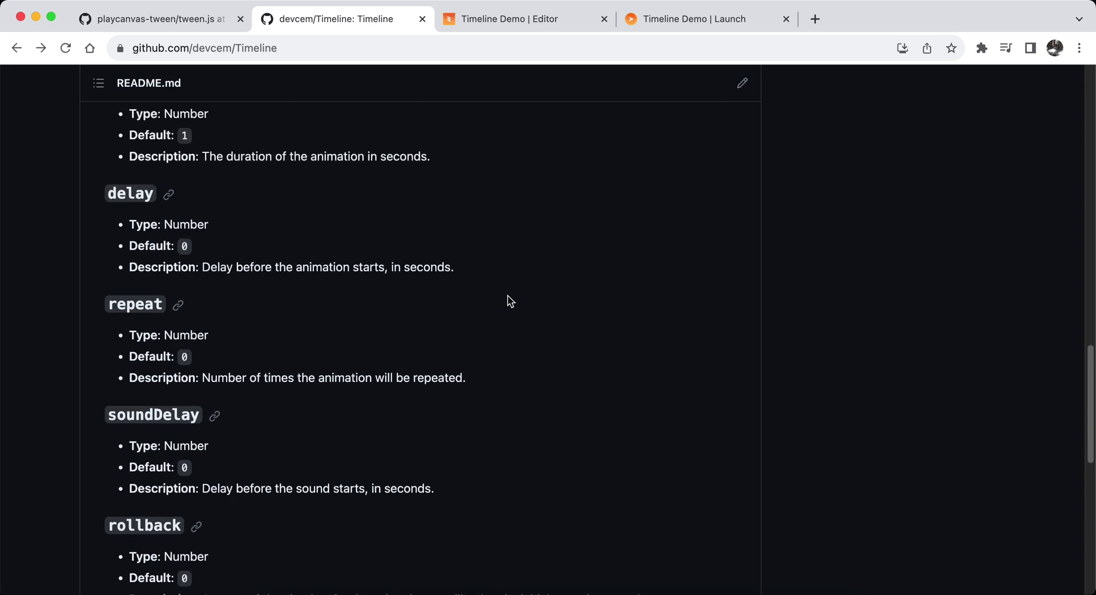
scroll(507, 295, "up", 10)
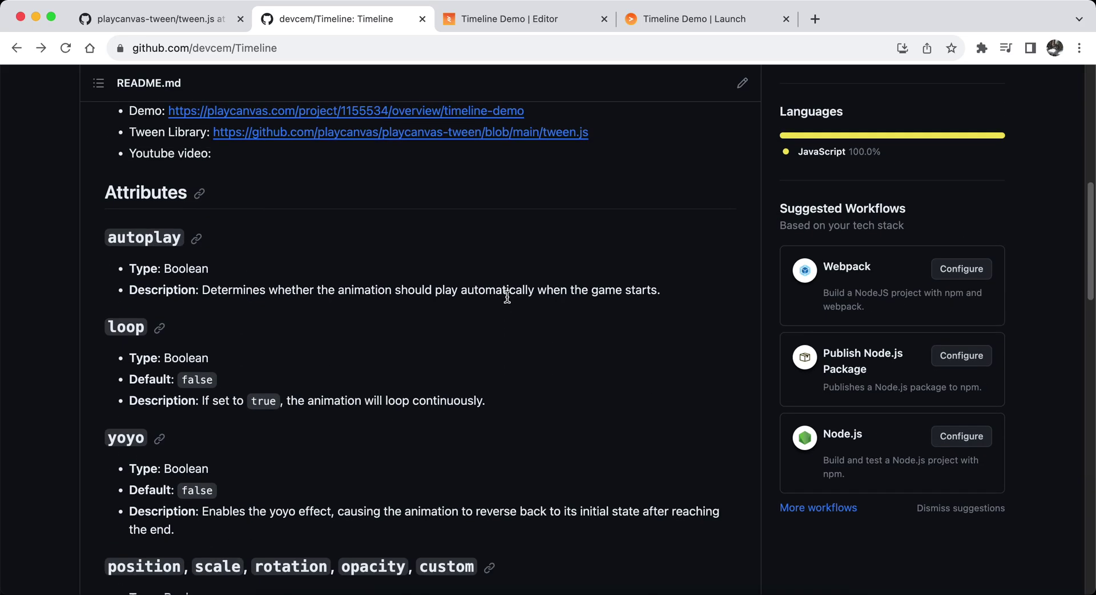